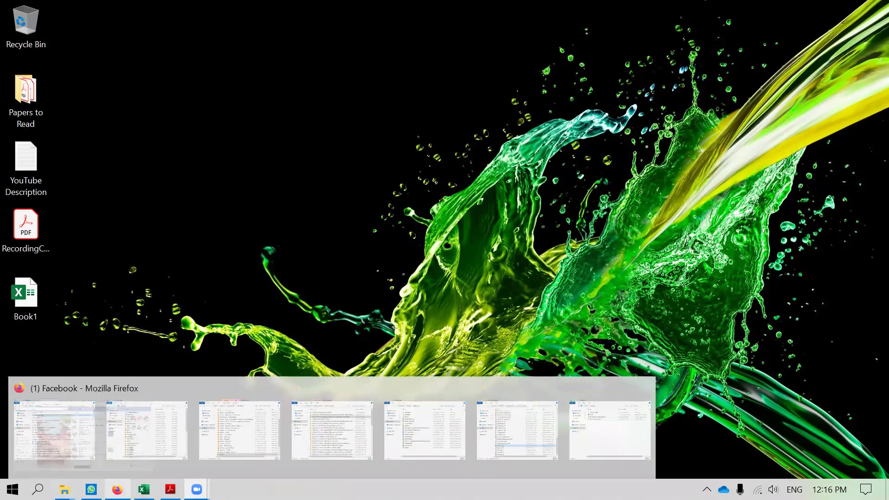
- Restore the Book1 workbook that shows the Age, Kenny and Johnny columns
left_click(144, 489)
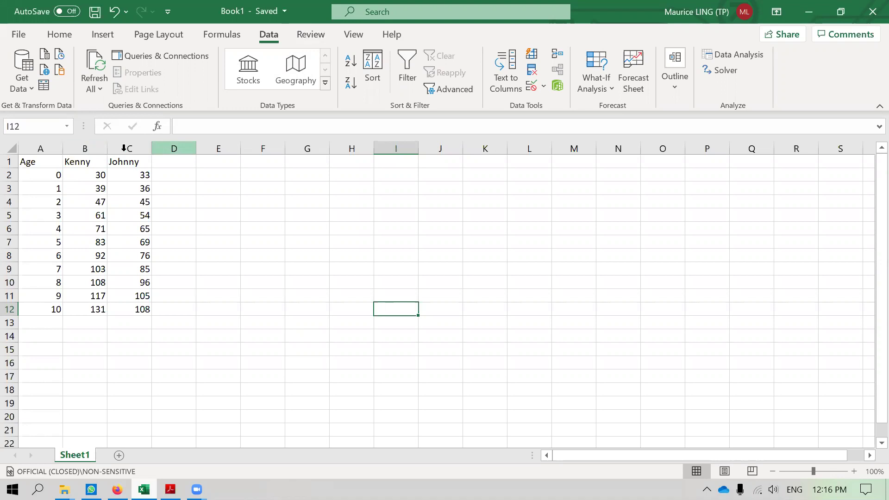
left_click(91, 149)
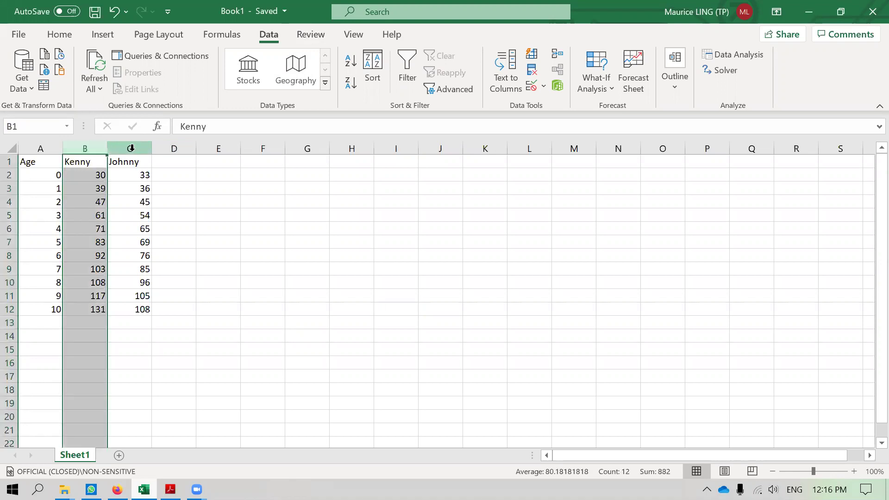
left_click(131, 148)
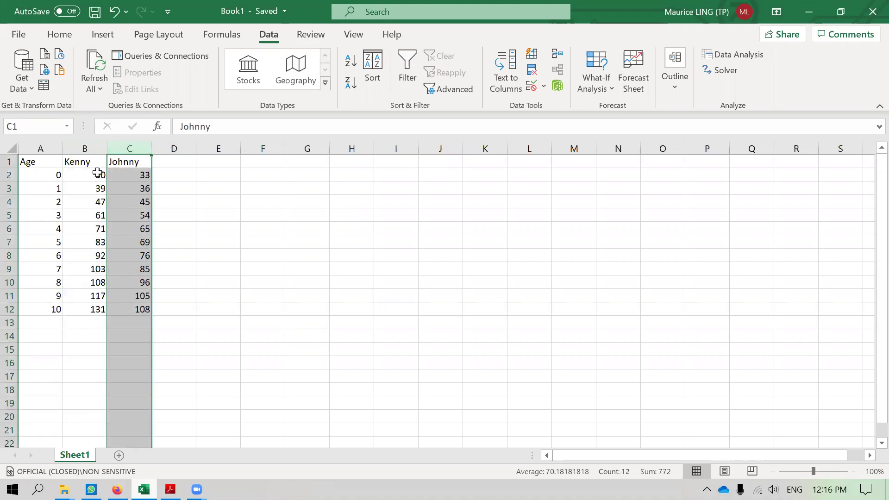
left_click_drag(98, 175, 99, 305)
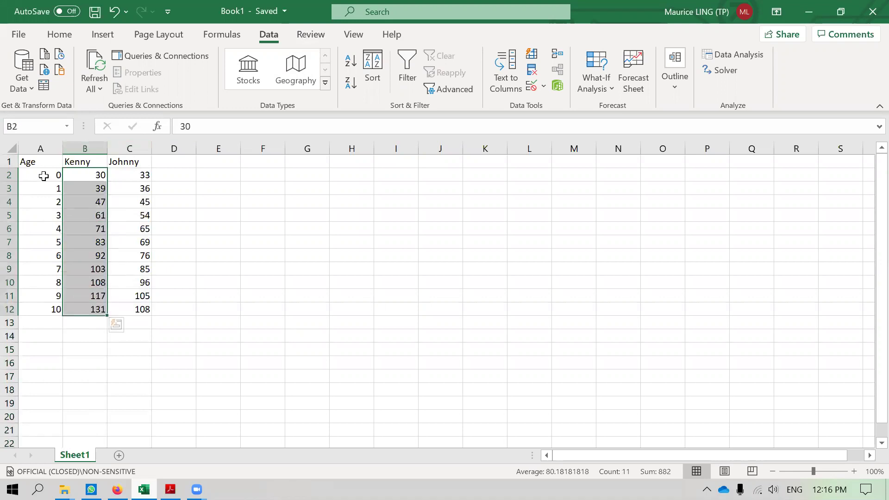
left_click(43, 175)
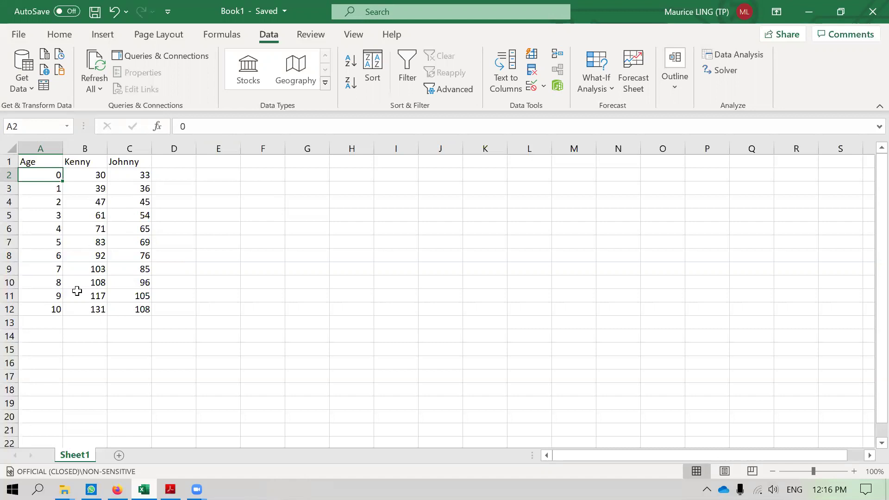
left_click(212, 157)
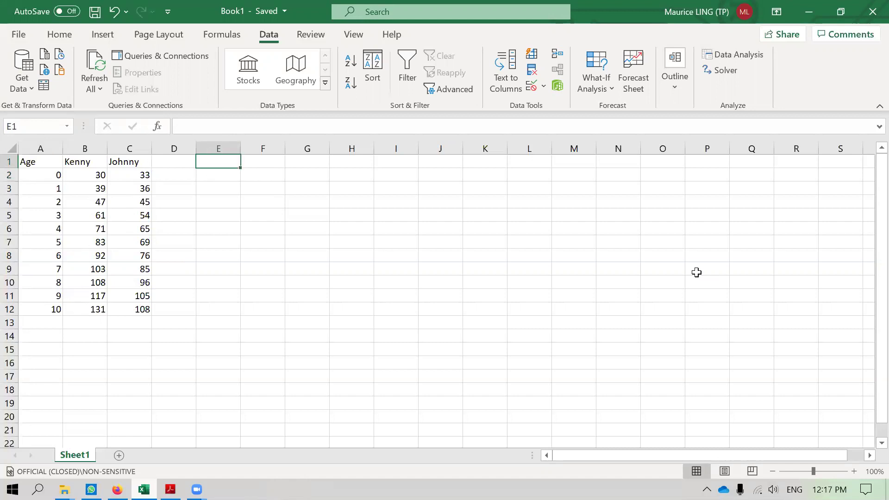
- Enter 'Question: Is Kenny growing at a different rate compared to Johnny?' in E1 in bold
type("Question: I")
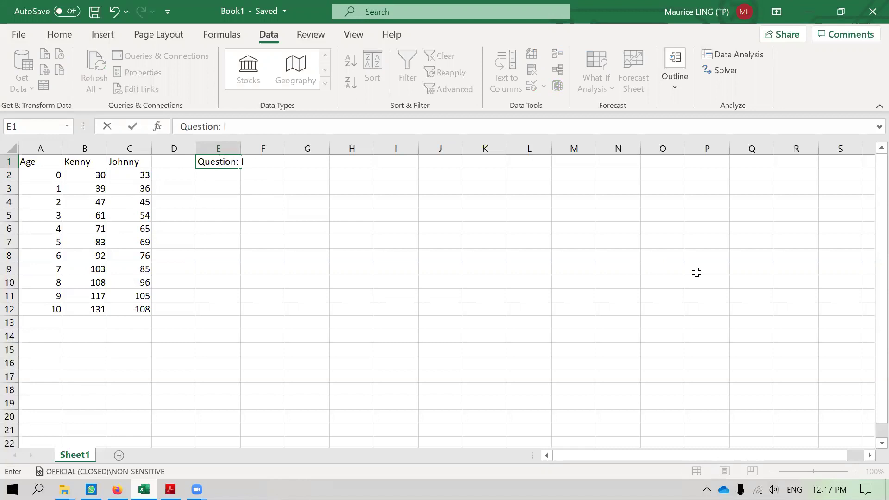
type("s Kenny gro")
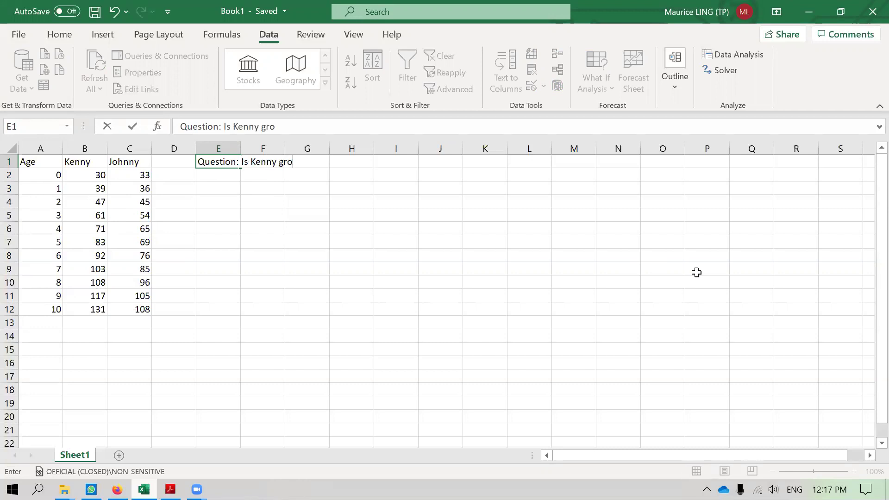
type("wing diff")
key("BackSpace")
key("BackSpace")
type("at a different rate ")
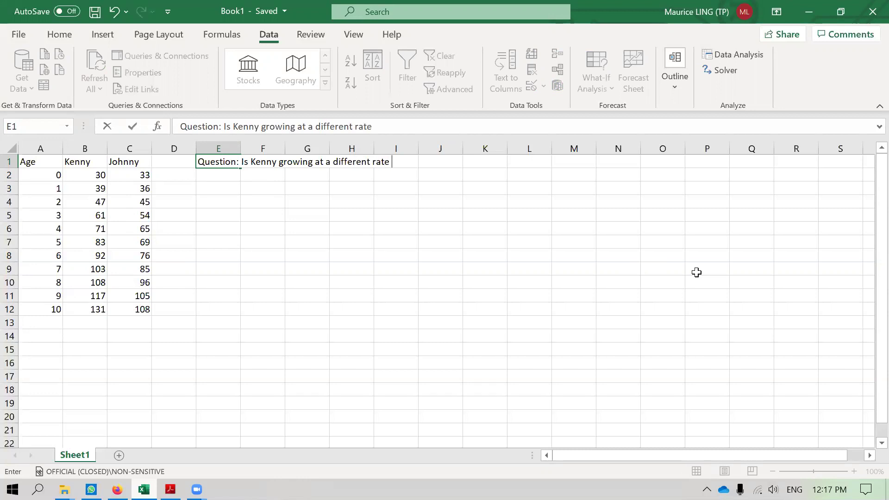
type("compared to")
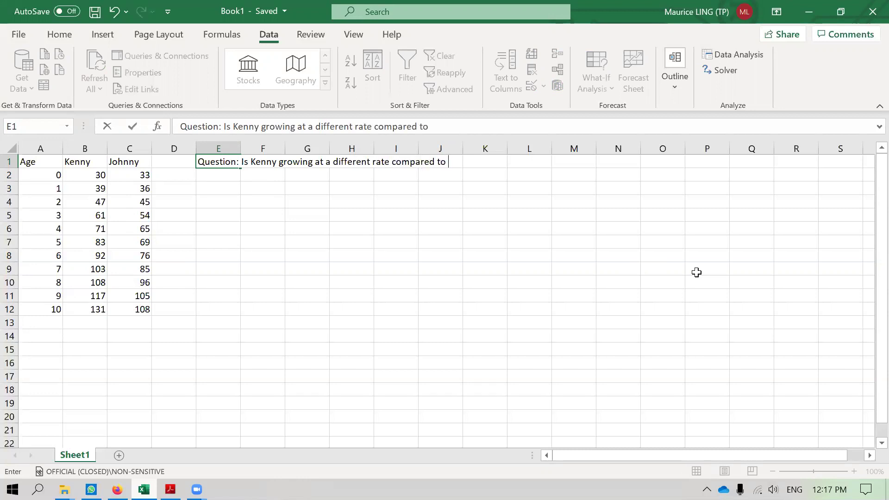
type(" Johnny")
key("Return")
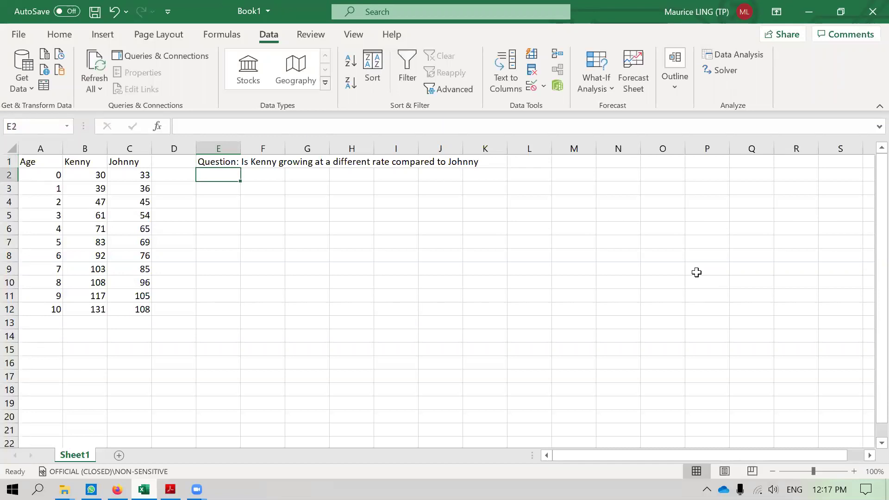
key("Up")
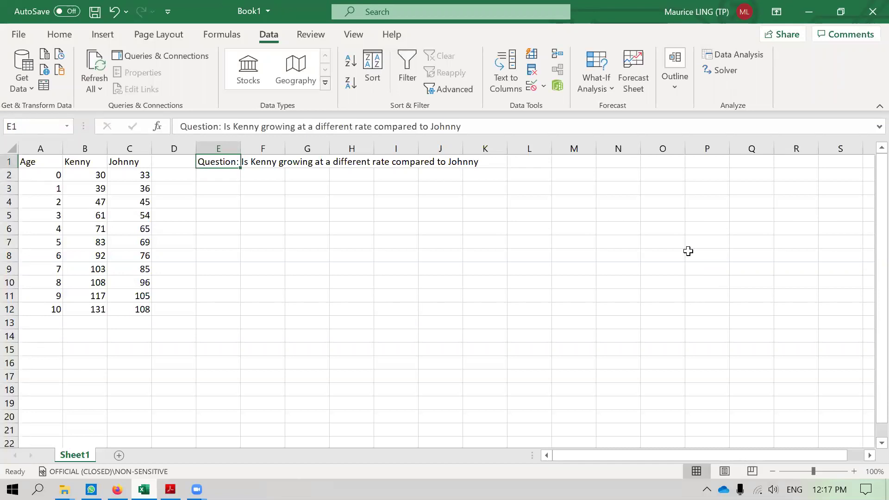
left_click(511, 127)
type("?")
key("Return")
key("Up")
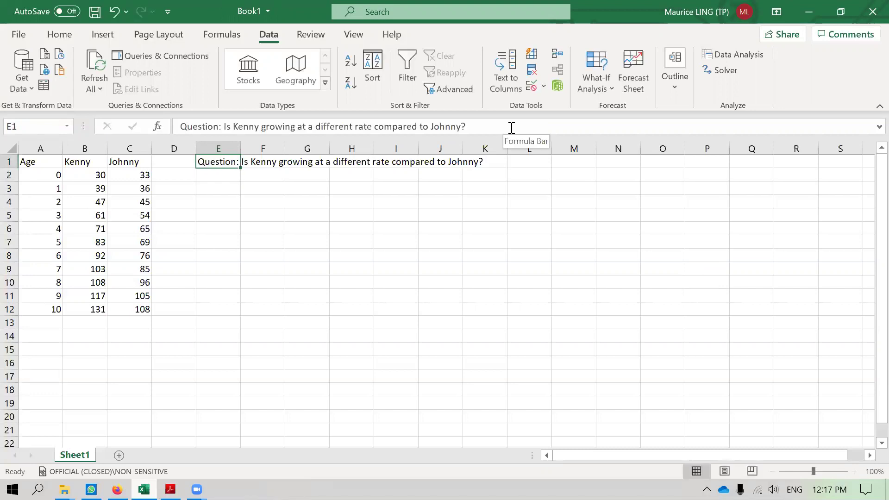
key("ctrl+b")
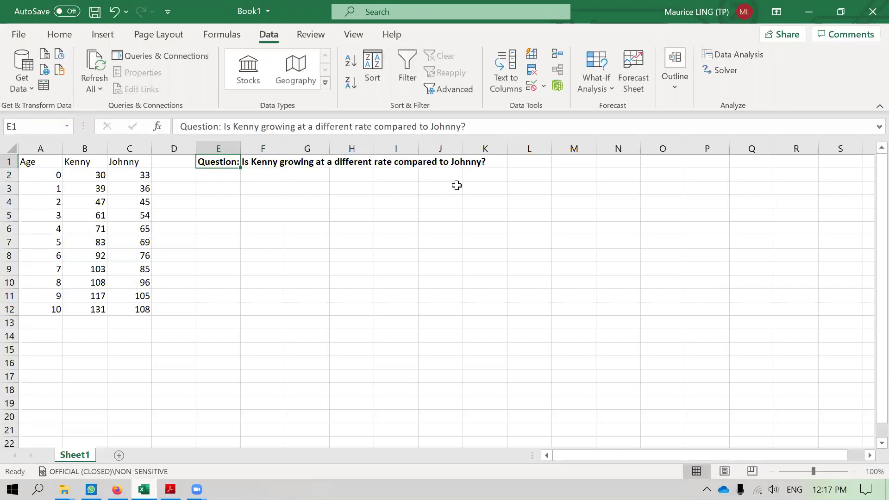
left_click(450, 206)
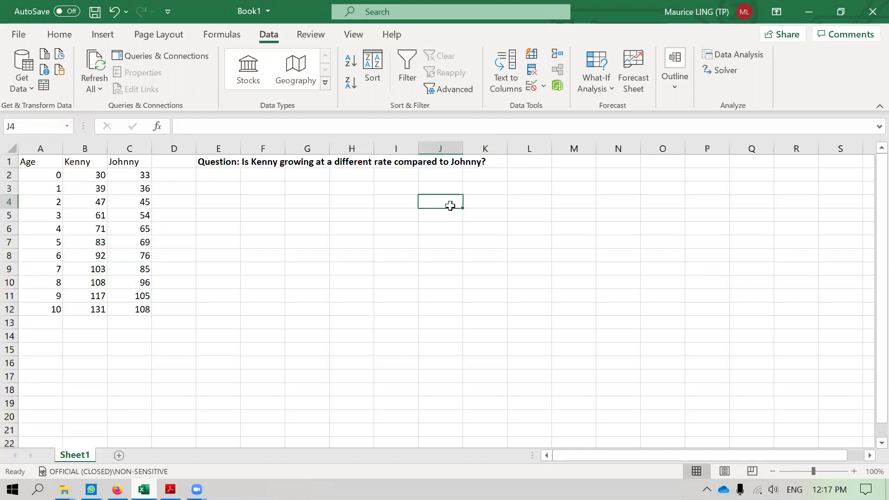
- Enter the model equation 'Height = b(age) + c' in cell E2
left_click(223, 177)
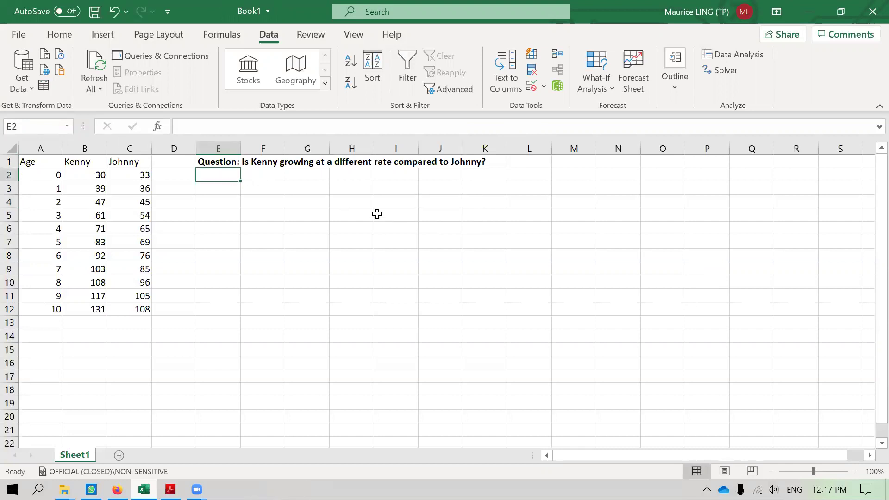
type("For")
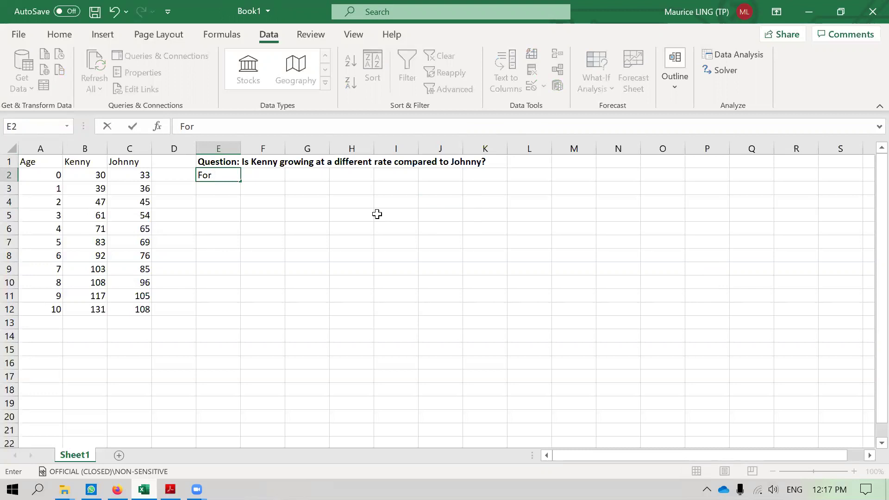
key("BackSpace")
key("BackSpace")
type("Height = b")
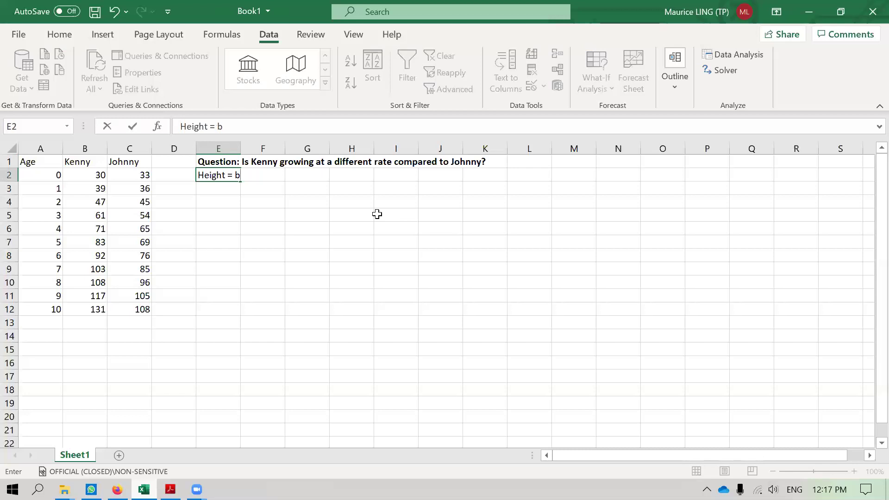
type("(age")
type(") =")
key("Return")
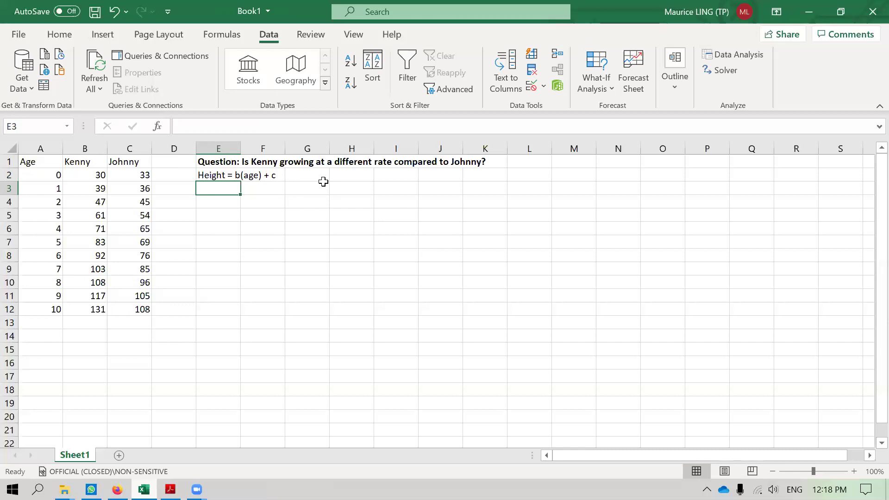
- Enter the question 'Is the gradients (b1, b2) different?' in cell E3
type("Is the gr")
key("BackSpace")
type("grad")
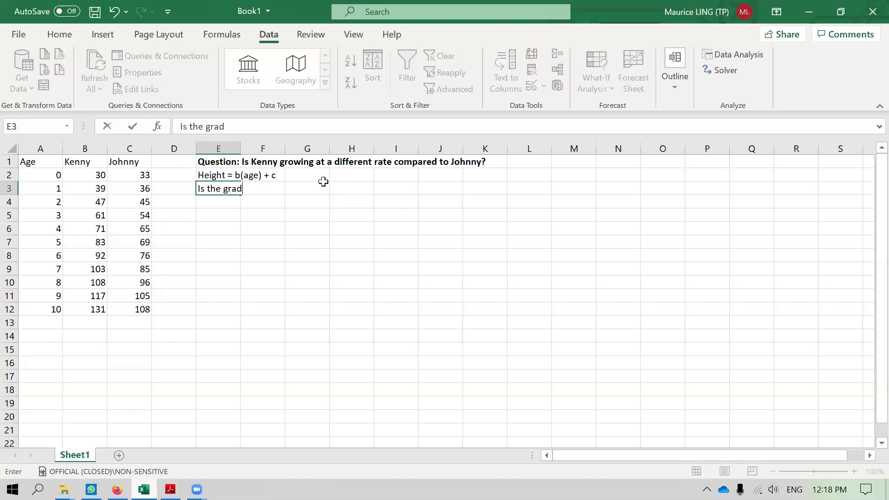
type("iants (b1, B2")
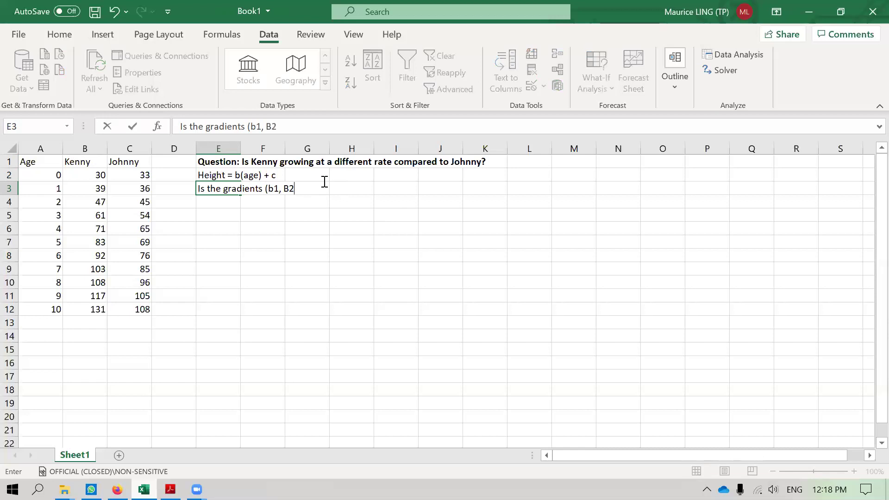
key("BackSpace")
key("BackSpace")
type("b2) different")
key("Return")
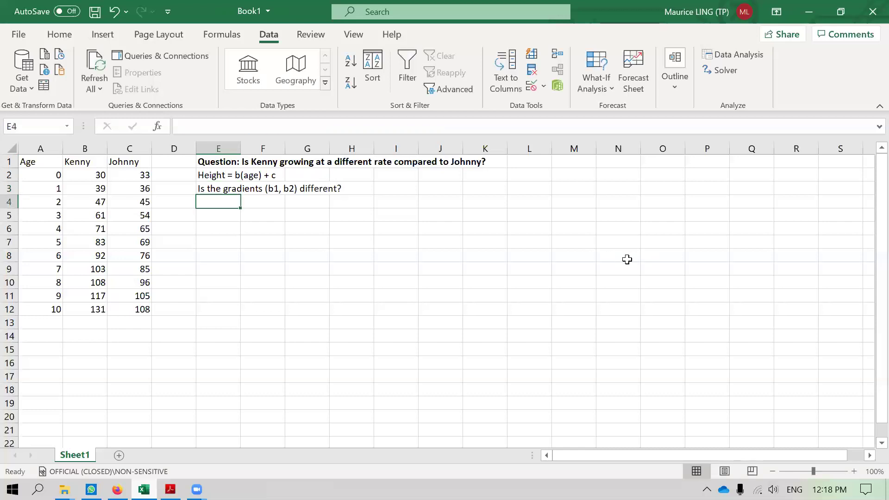
left_click(212, 179)
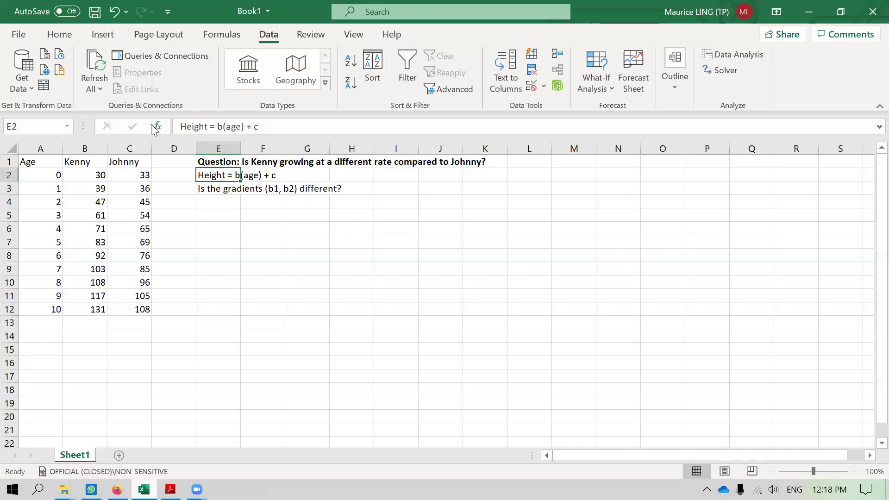
- Rewrite E2 as 'Kenny: Height = b1(age) + c1' and 'Johnny: Height = b2(age) + c2'
left_click(181, 127)
type("Kenny")
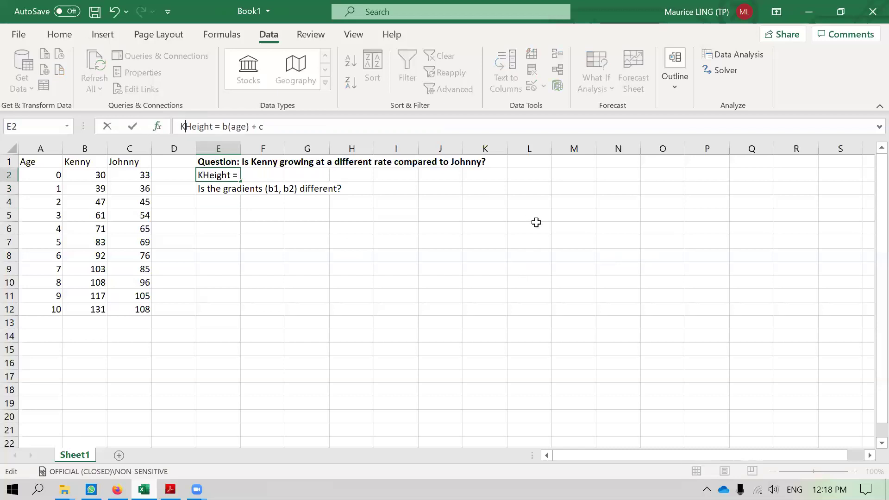
type(":")
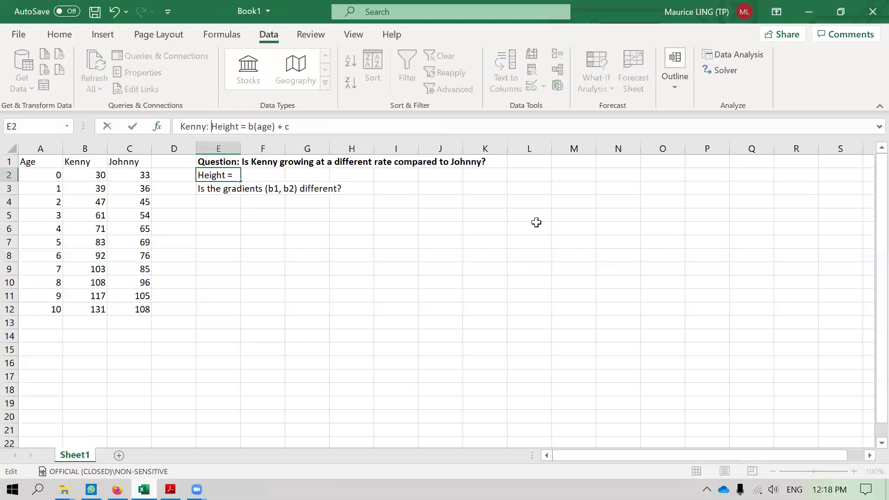
key("Right")
key("Right")
key("Right")
key("Right")
key("Right")
key("Right")
key("Right")
key("Right")
key("Right")
key("Right")
type("1")
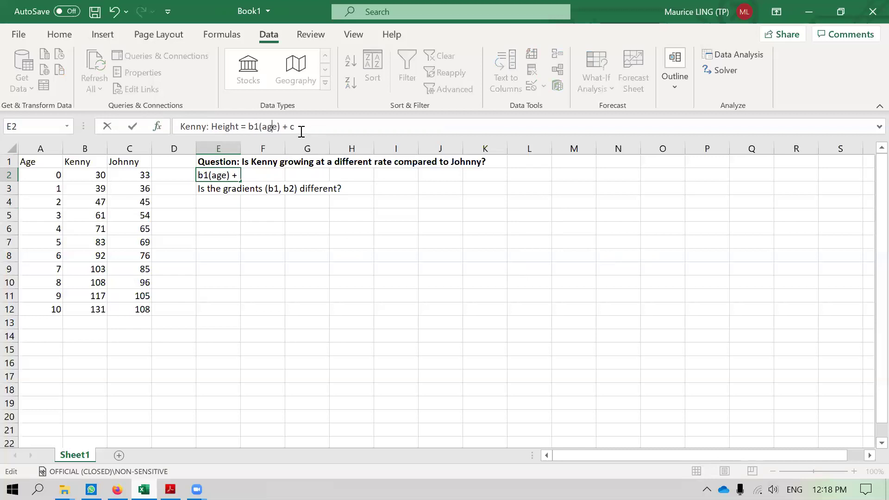
key("Right")
key("Right")
type("Johnny: Height = b2(age) + c2")
key("Return")
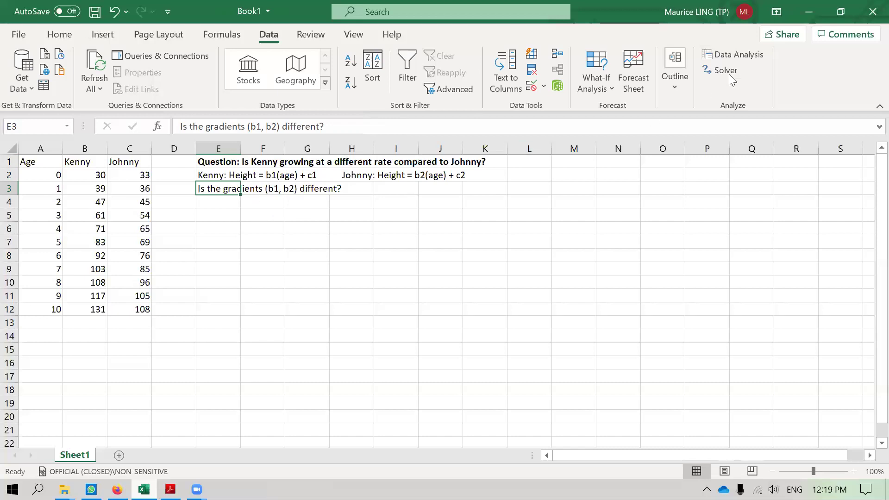
- Regress Kenny's heights B1:B12 on ages A1:A12, with output starting at E5
left_click(749, 55)
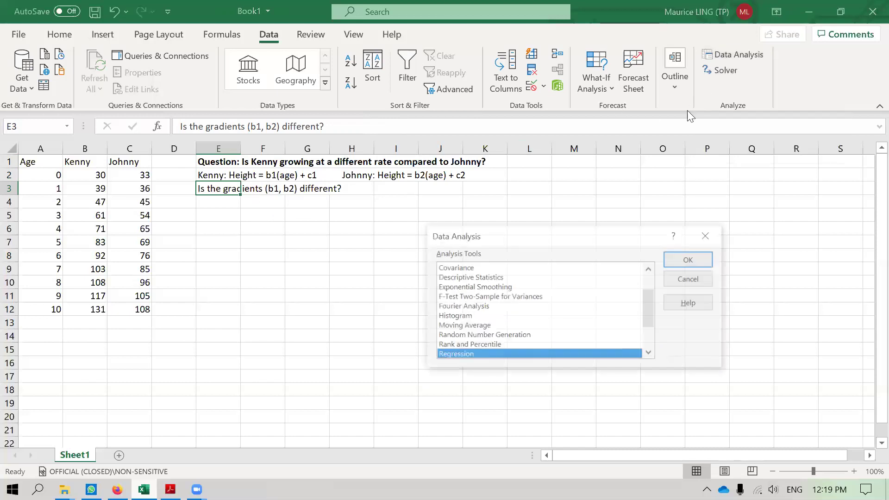
left_click(650, 354)
left_click(690, 259)
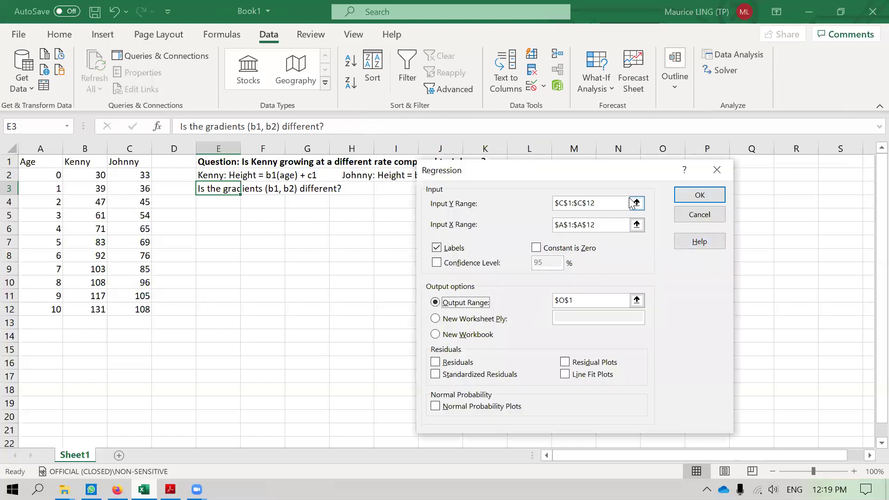
left_click(74, 158)
left_click_drag(74, 158, 98, 311)
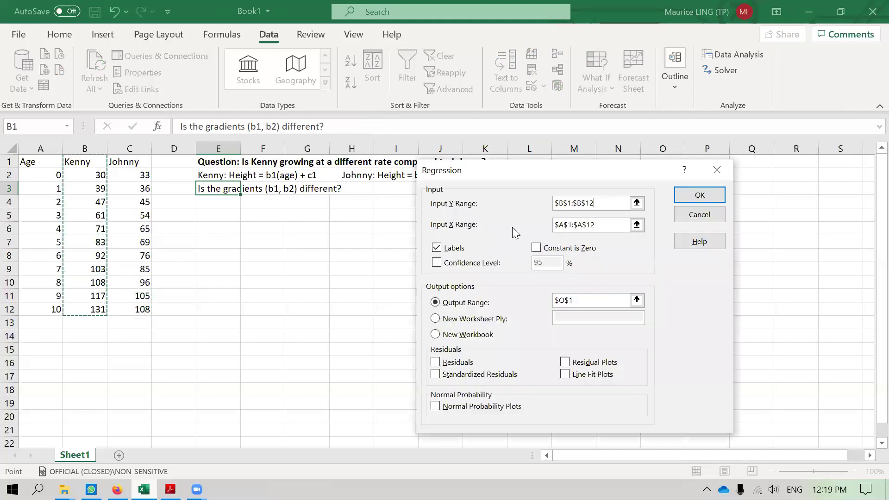
left_click(599, 227)
left_click_drag(44, 162, 53, 309)
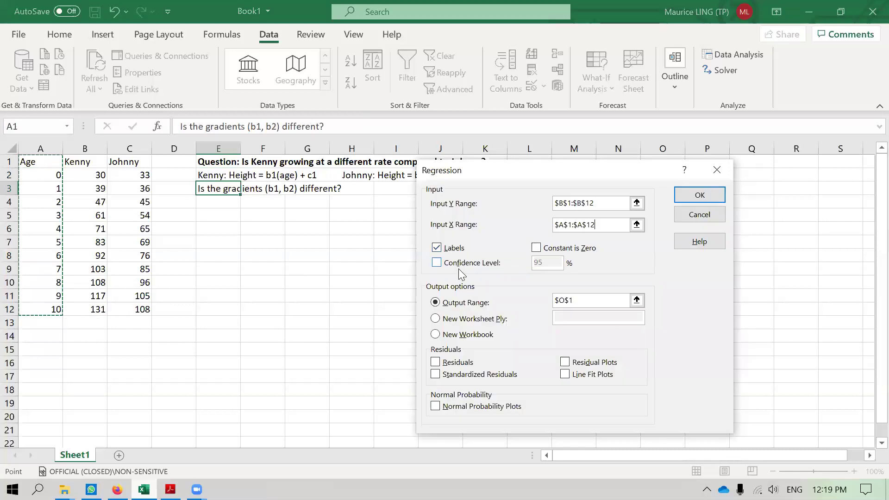
left_click(609, 299)
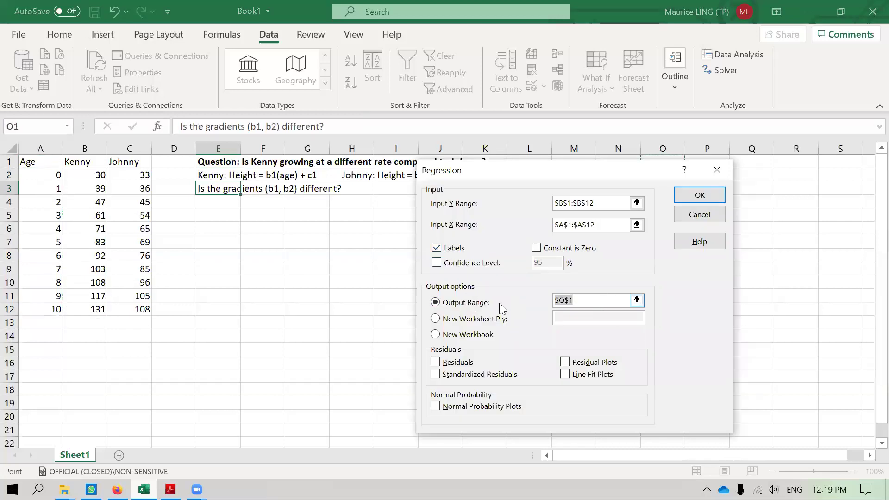
left_click(225, 216)
left_click(693, 196)
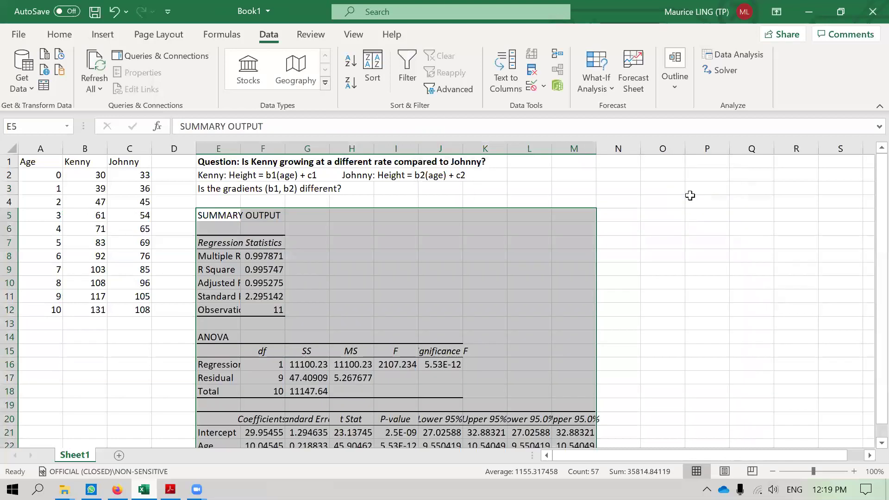
- Relabel the regression output heading in E5 as KENNY
left_click(223, 219)
type("KENNY")
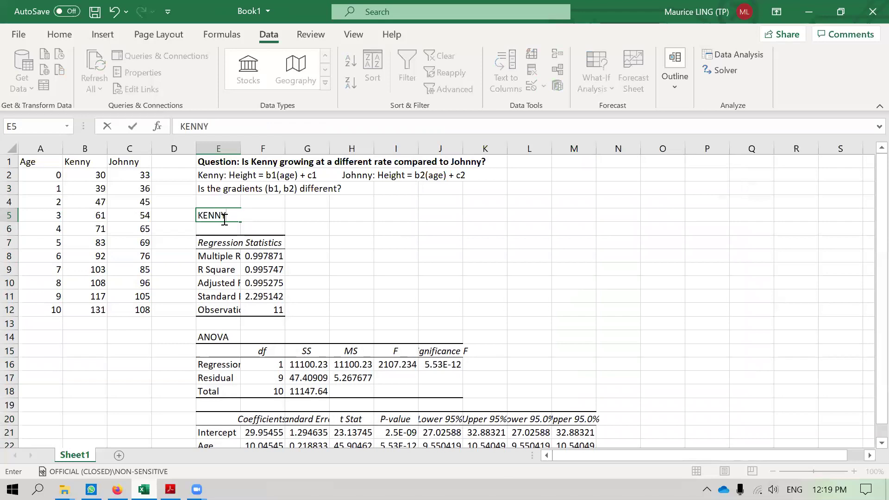
key("Return")
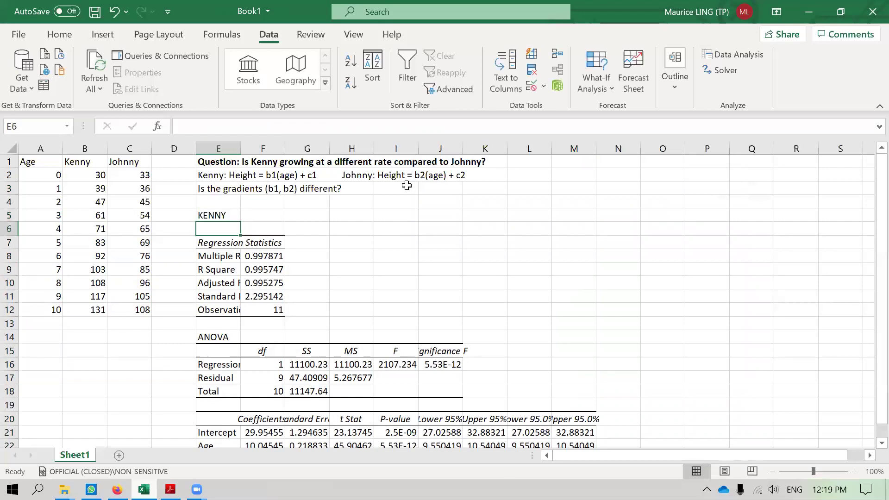
- Regress Johnny's heights C1:C12 on ages A1:A12, with output starting at O5
left_click(744, 51)
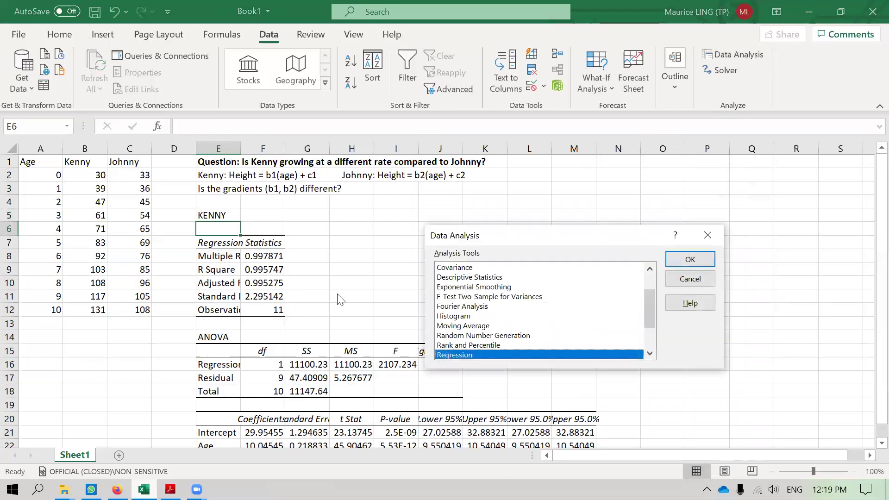
left_click(711, 257)
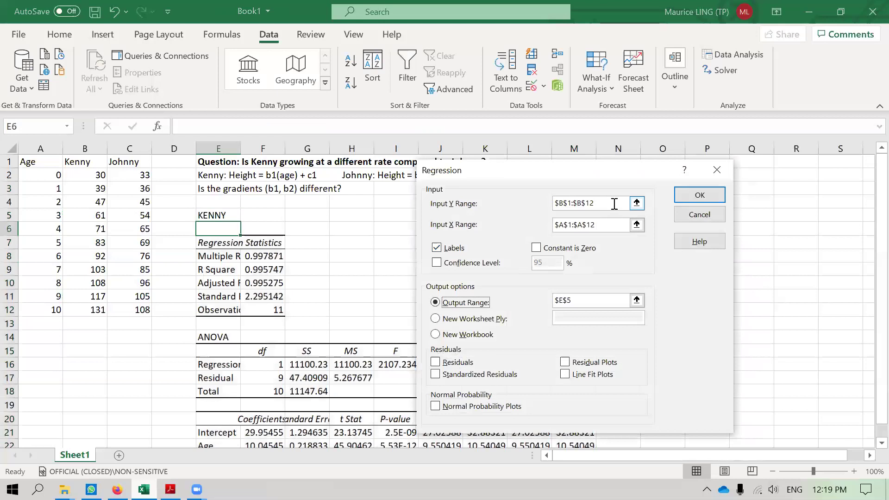
left_click_drag(129, 163, 143, 310)
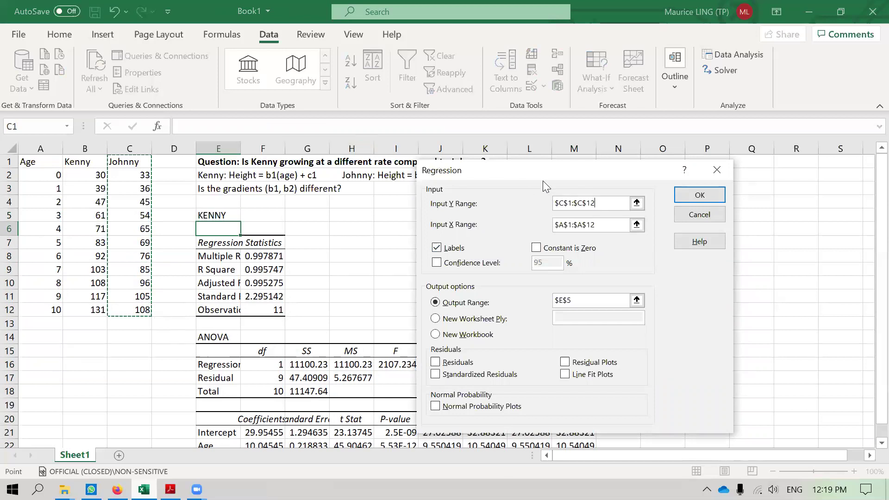
left_click_drag(526, 176, 277, 157)
left_click_drag(334, 282, 282, 279)
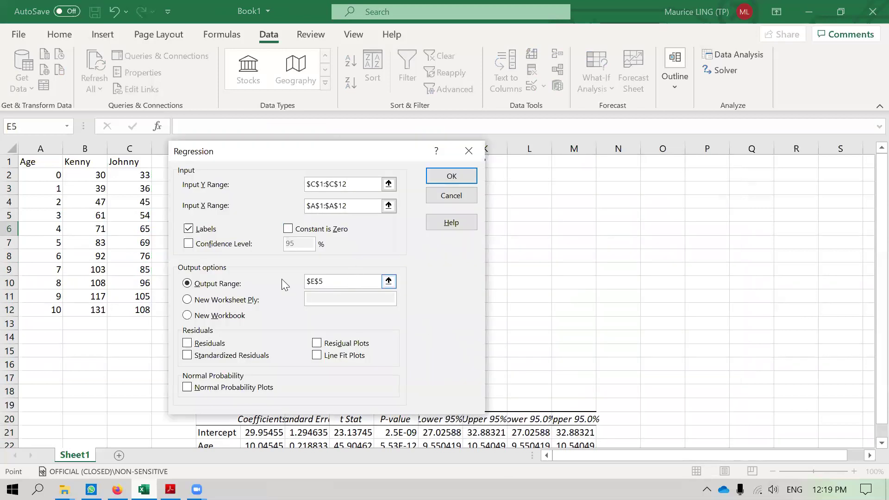
left_click_drag(366, 162, 605, 448)
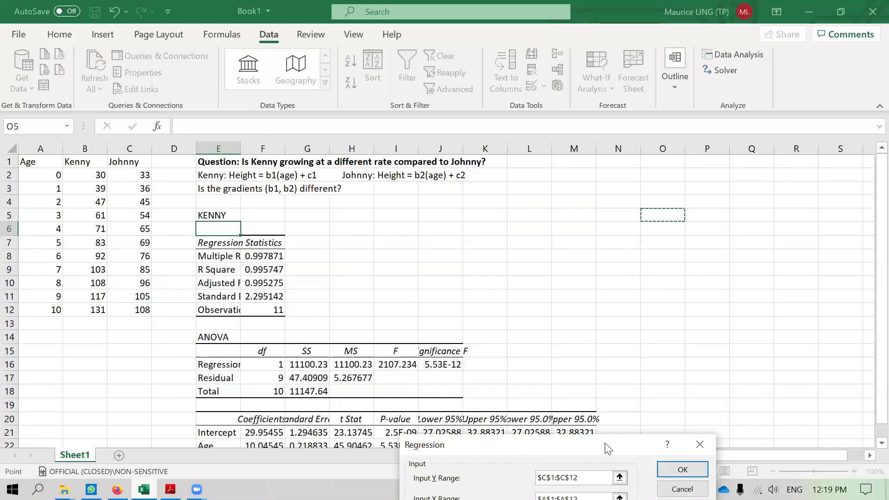
left_click_drag(606, 444, 435, 141)
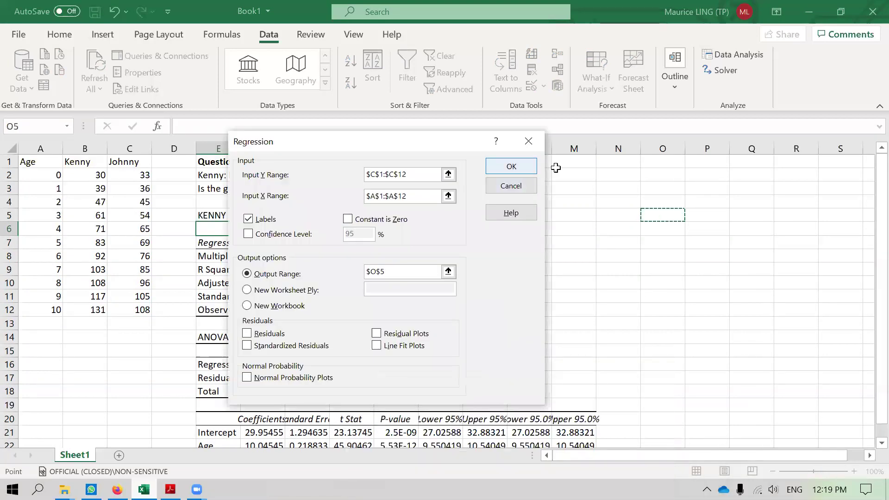
left_click(526, 167)
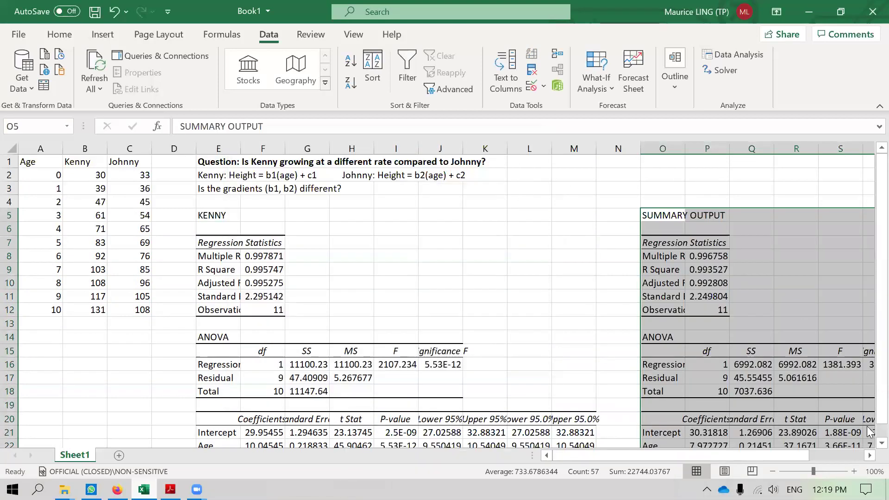
left_click(869, 456)
- Hide rows 6–19 so that only the coefficient tables remain visible
left_click(869, 456)
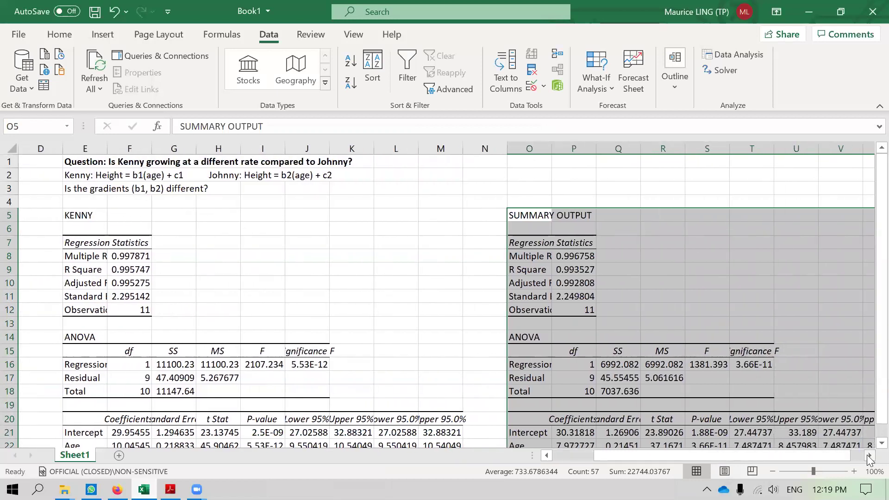
left_click(869, 457)
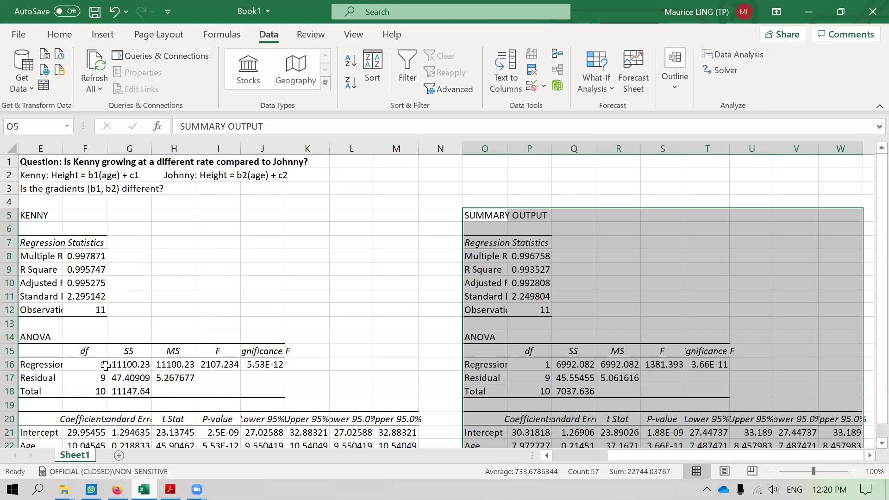
left_click(6, 232)
left_click_drag(6, 238, 9, 404)
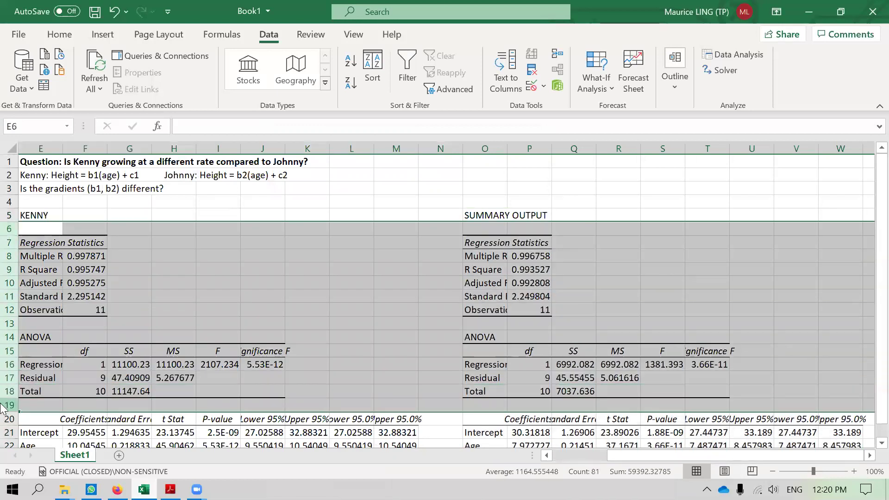
right_click(9, 404)
left_click(57, 376)
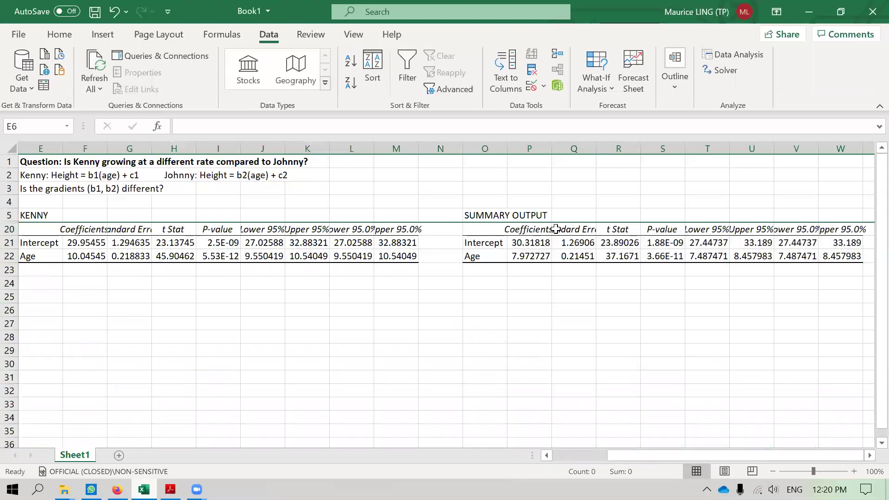
- Label the second regression output JOHNNY in cell O5
left_click(495, 215)
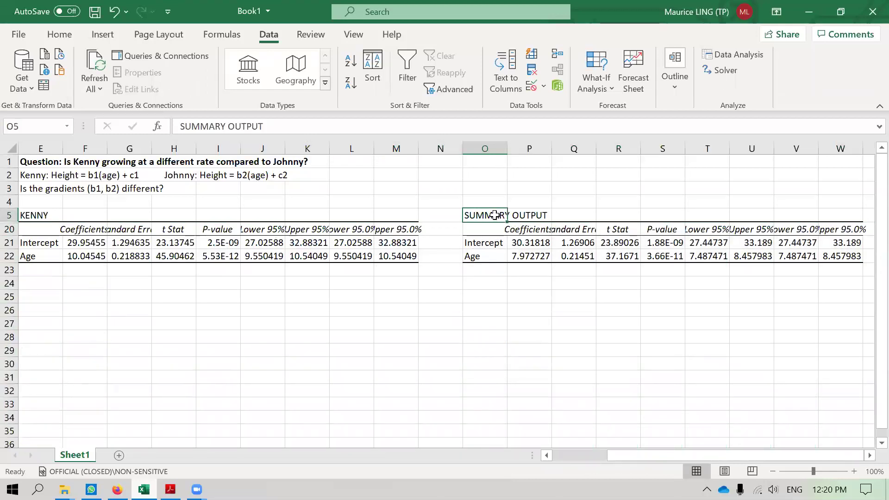
type("JOHNNY")
key("Return")
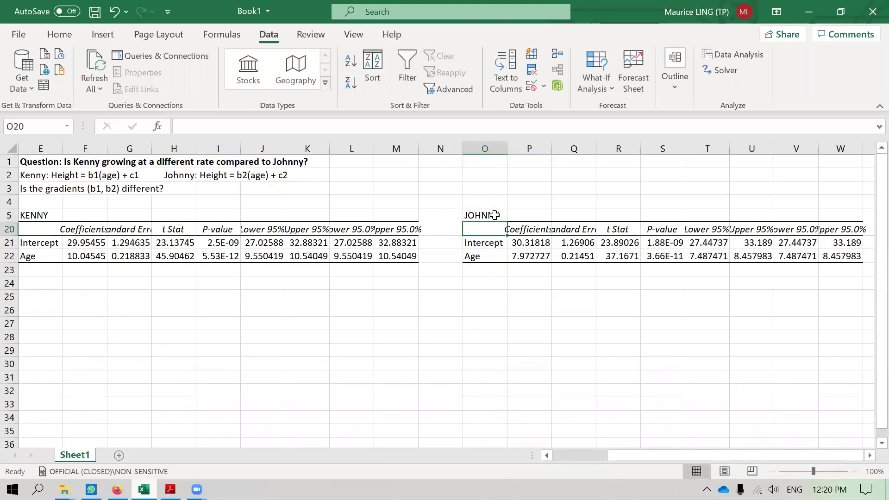
- Turn on wrap text for the coefficient table headings in row 20
left_click(9, 229)
right_click(10, 230)
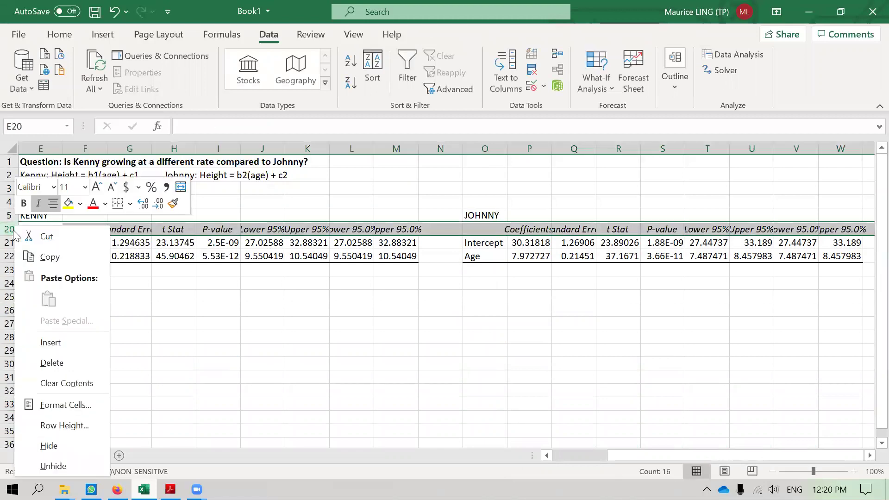
left_click(70, 405)
left_click(37, 283)
left_click(290, 460)
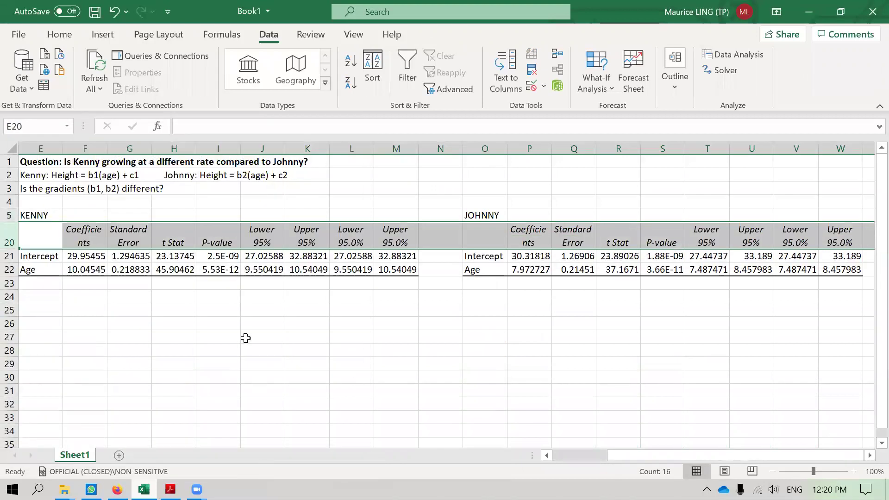
left_click(270, 315)
left_click(37, 284)
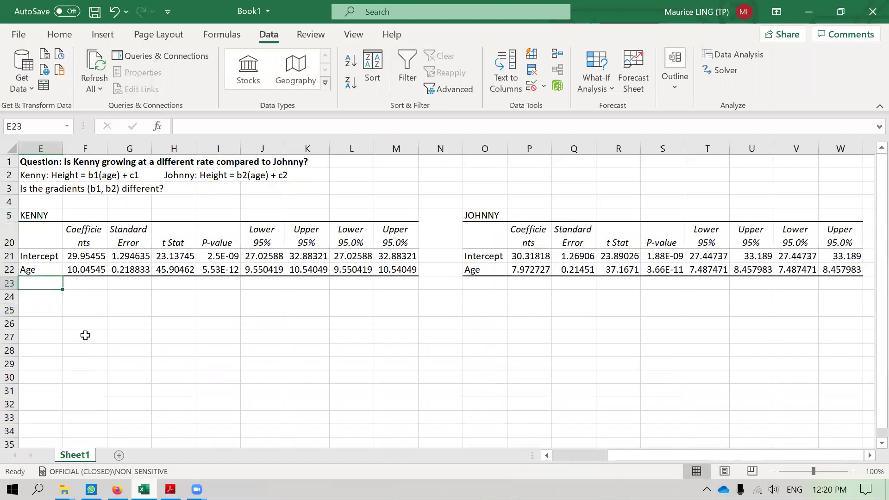
left_click(46, 298)
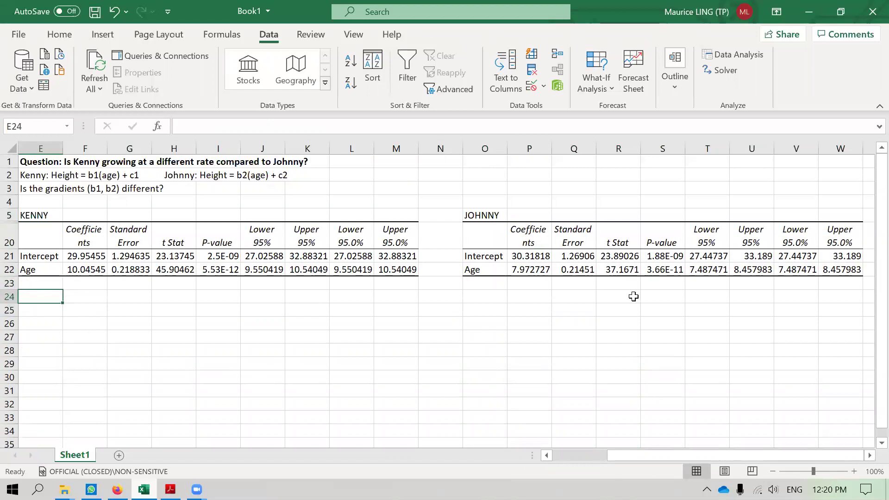
- Write 'height = 10.045 (age) + 29.95' in E24 and 'height =7.973 (age) + 30.312' in O24
type("height = ")
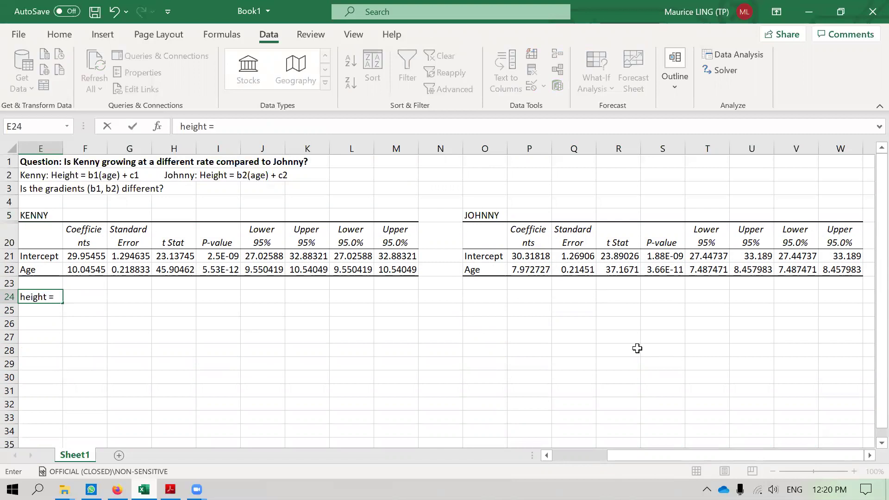
type("10.045 (age")
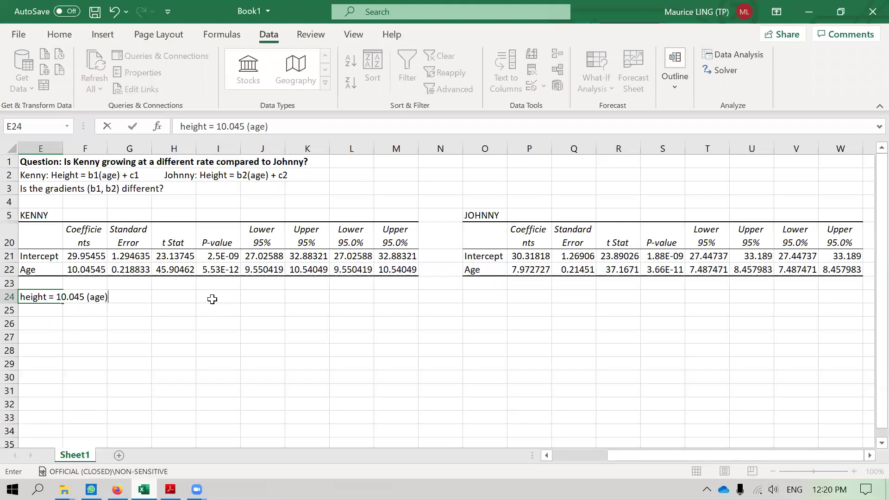
type(") + 29.95")
key("Return")
left_click(492, 296)
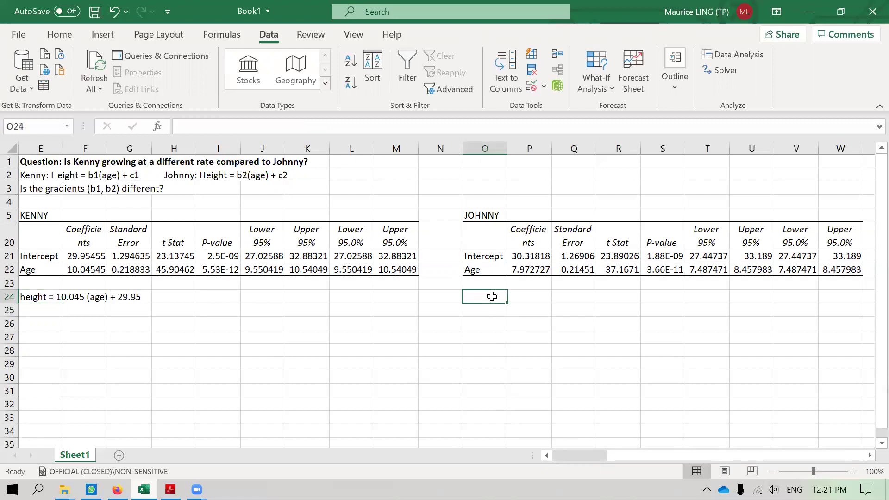
type("height")
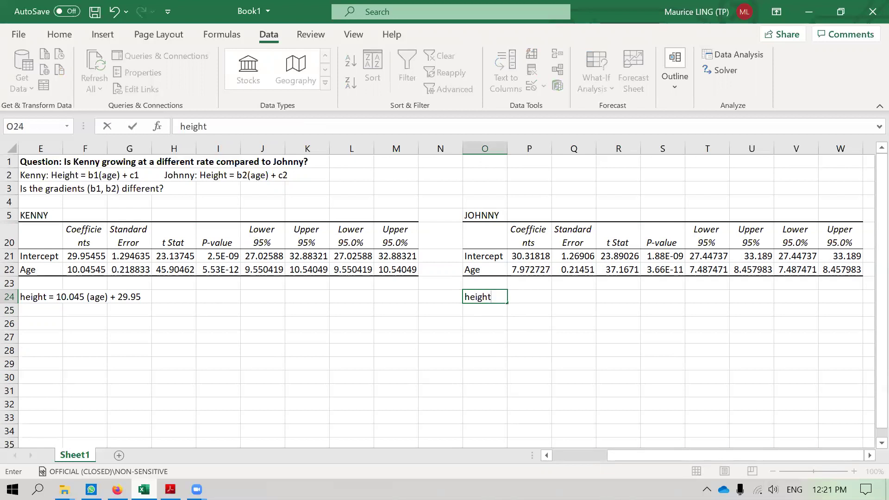
type("=")
type("7.973 (age")
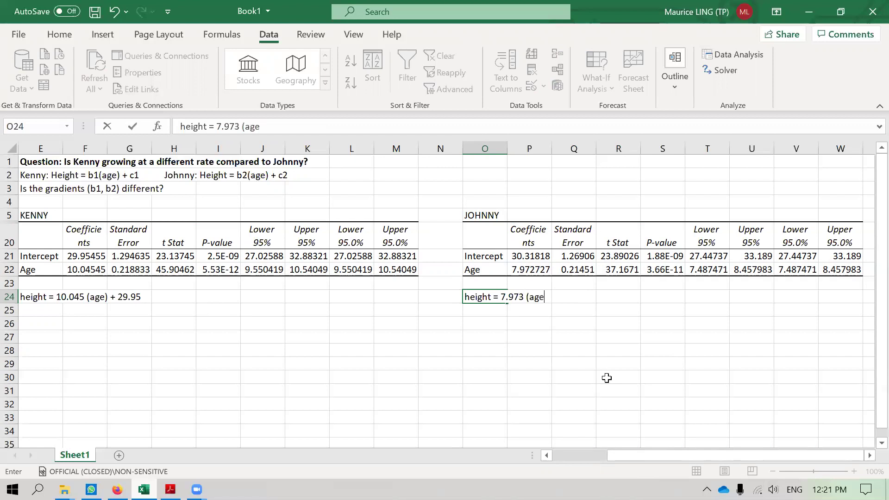
type(") + 30")
type(".31")
type("2")
key("Return")
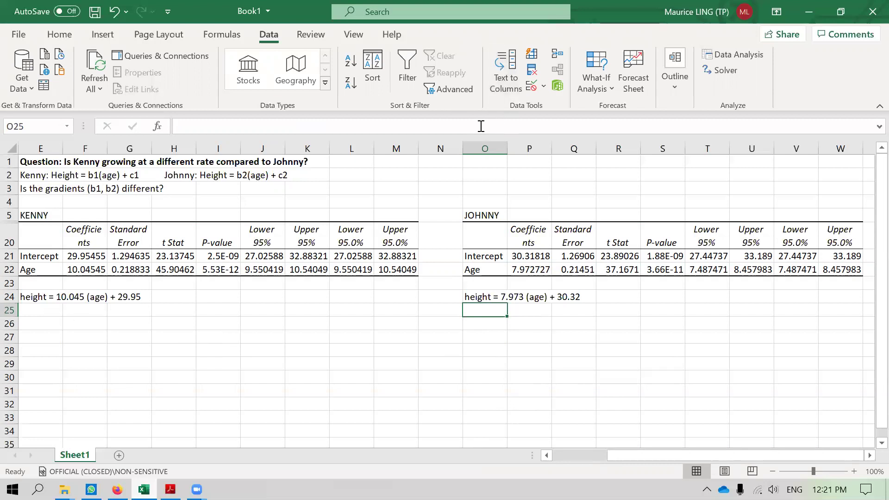
- Enter 'Null hypothesis: b1 = b2' in cell N1
left_click(438, 159)
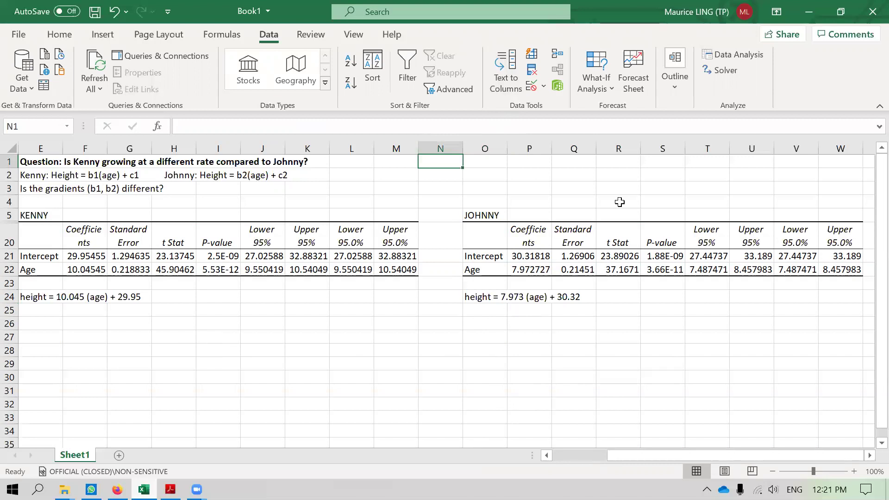
type("Null ")
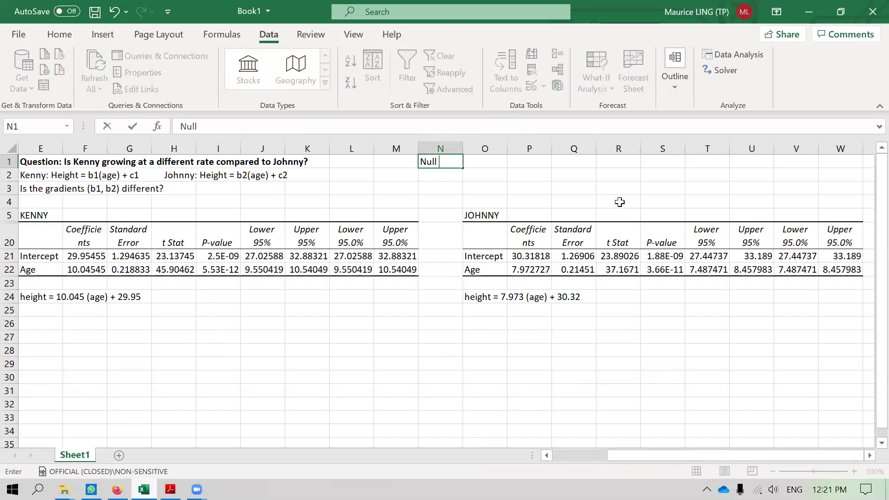
type("hypothesis")
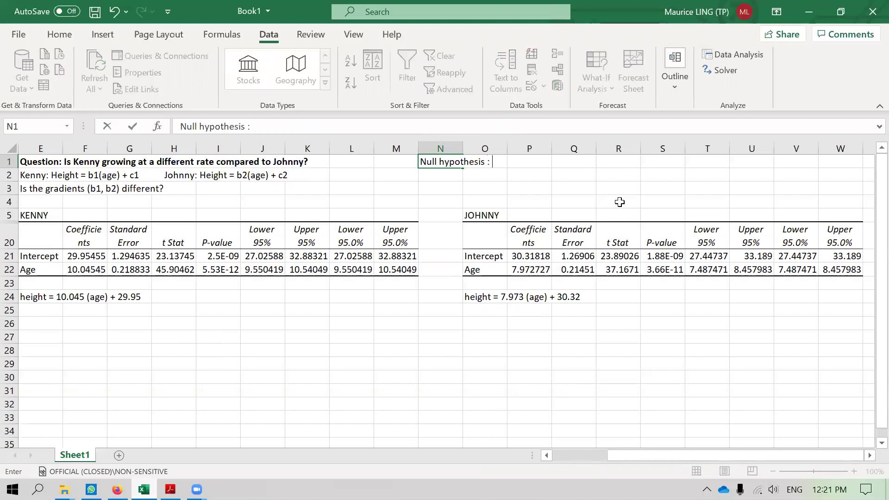
type(": b1 = b2")
key("Return")
- Enter 'Alternate hypothesis: b1 =!= b2' in cell N2
type("Alter")
type("nate hy")
type("poth")
key("BackSpace")
type("hesis")
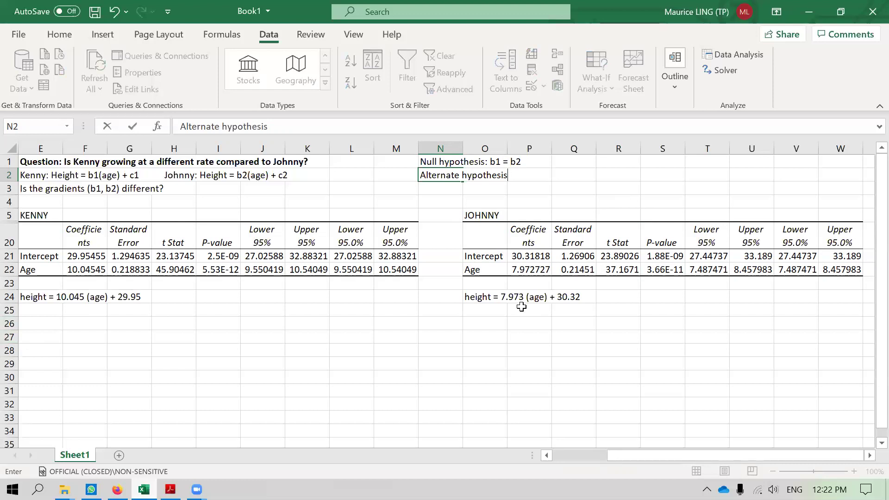
type(": b1 =!= b2")
key("Return")
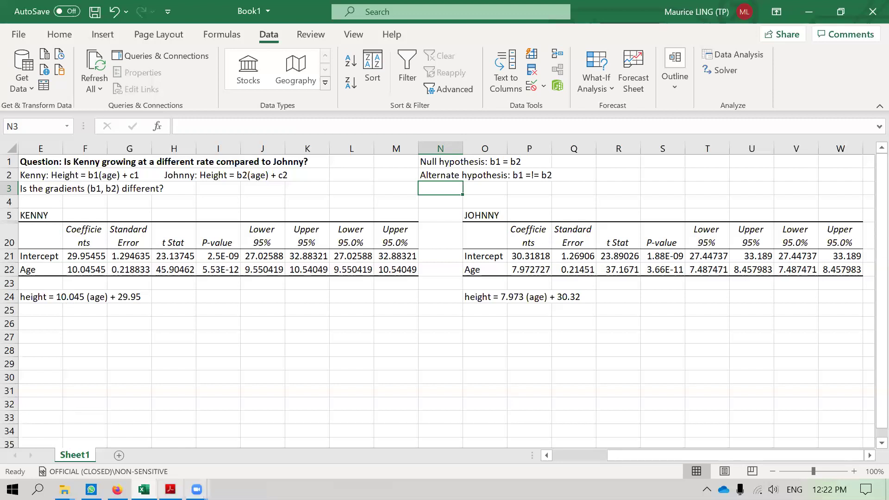
left_click(171, 489)
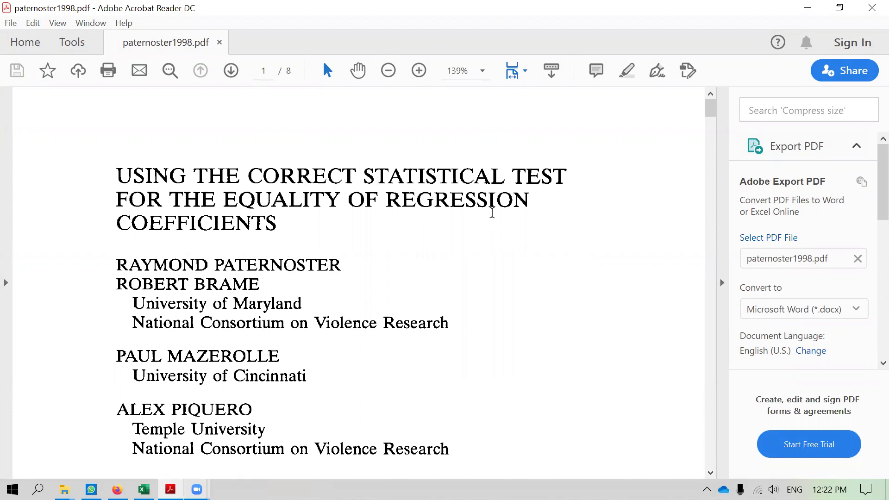
- Scroll paternoster1998.pdf to Equation 4 on page 4, the Z formula for comparing coefficients
scroll(492, 213, "down", 3)
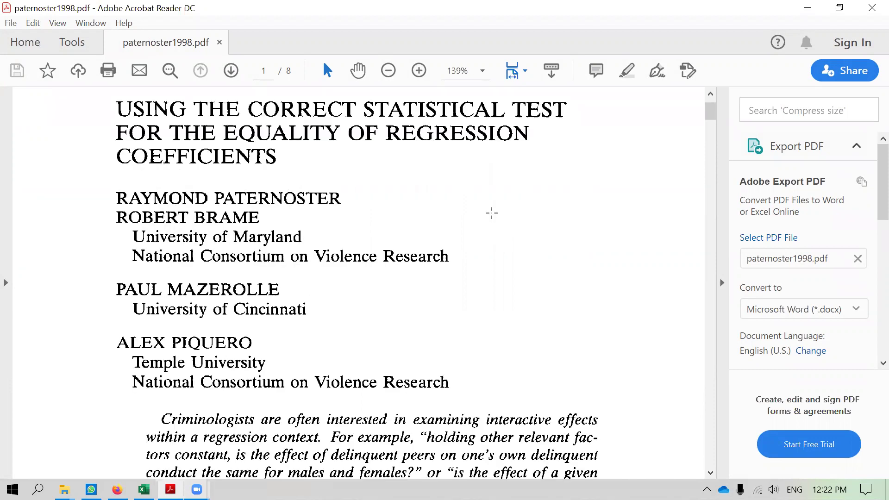
scroll(491, 213, "down", 5)
scroll(492, 213, "down", 20)
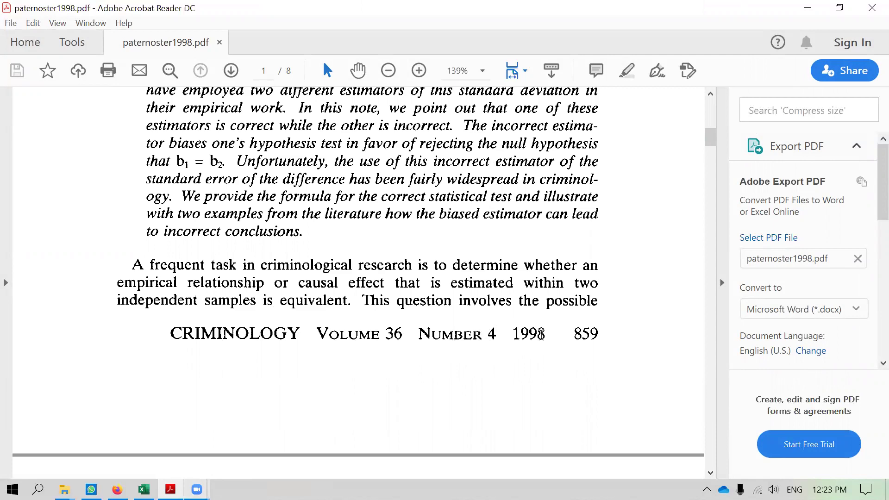
scroll(602, 278, "down", 2)
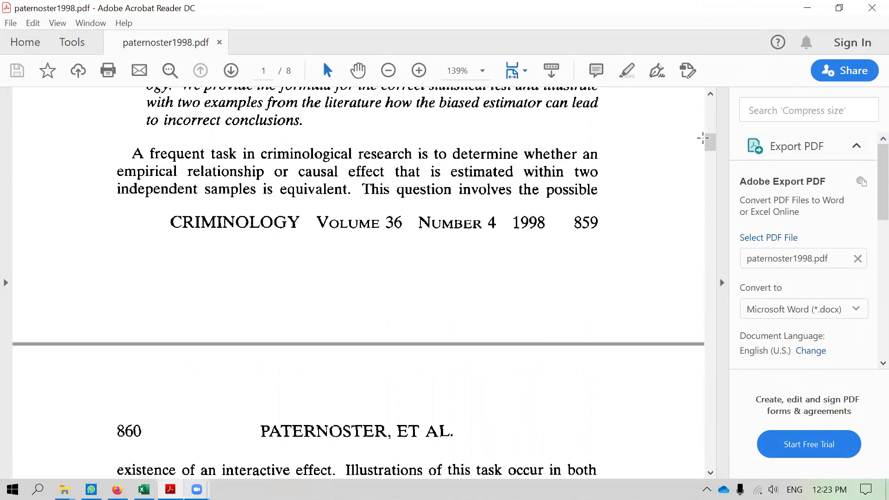
left_click_drag(711, 144, 685, 272)
scroll(684, 272, "up", 3)
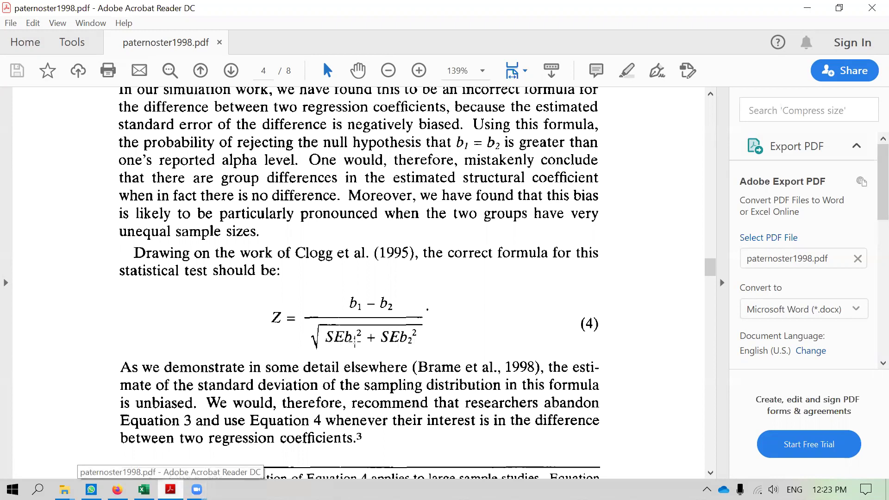
- Fill the Age coefficients in F22 and P22 yellow
left_click(144, 490)
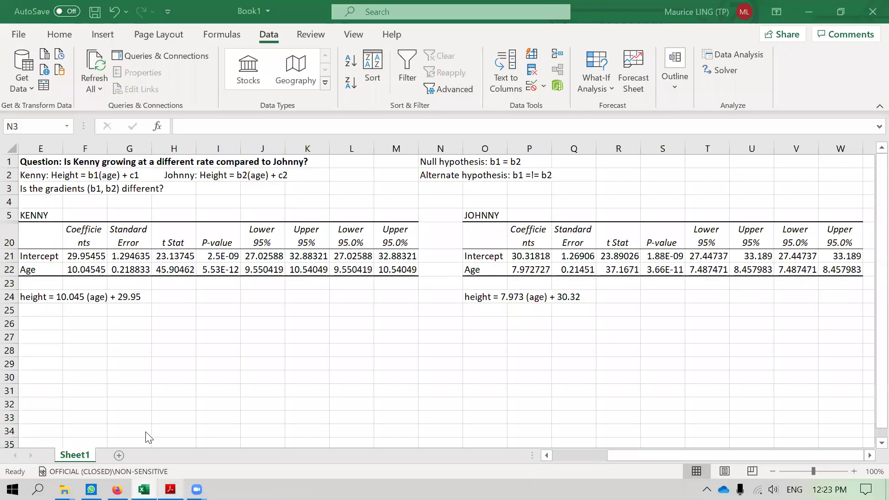
left_click(145, 269)
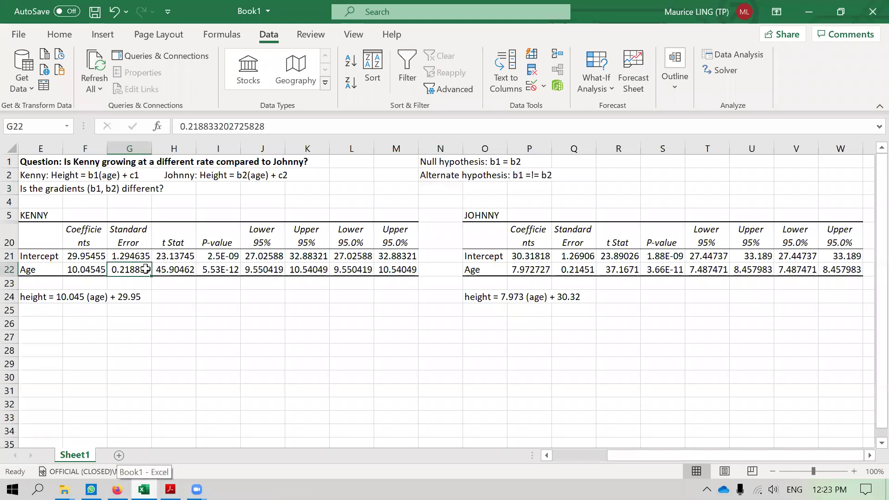
left_click(591, 271)
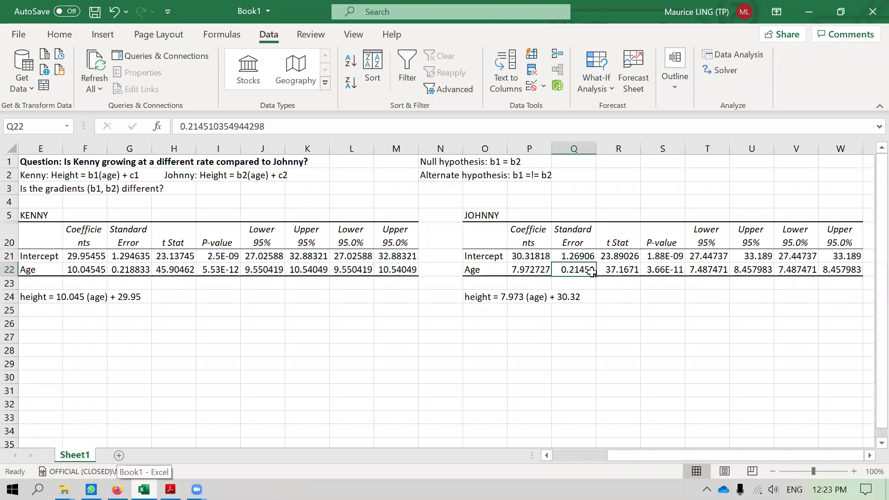
left_click(98, 269)
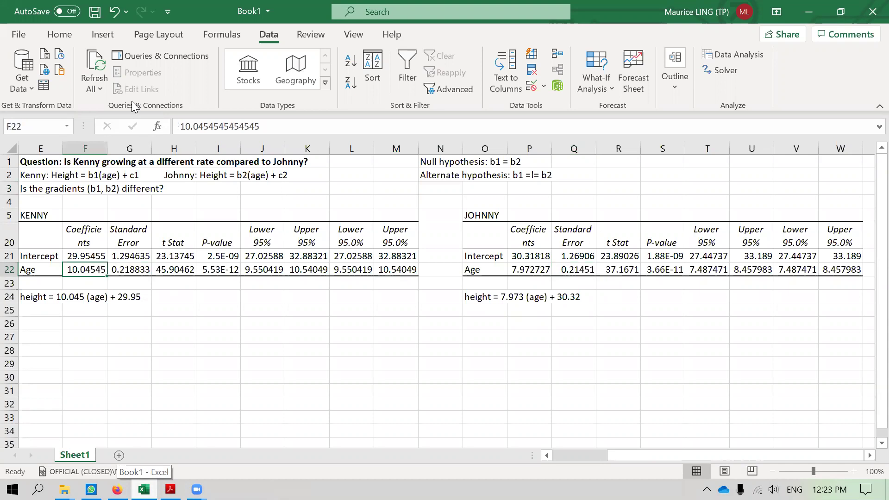
left_click(102, 35)
left_click(70, 33)
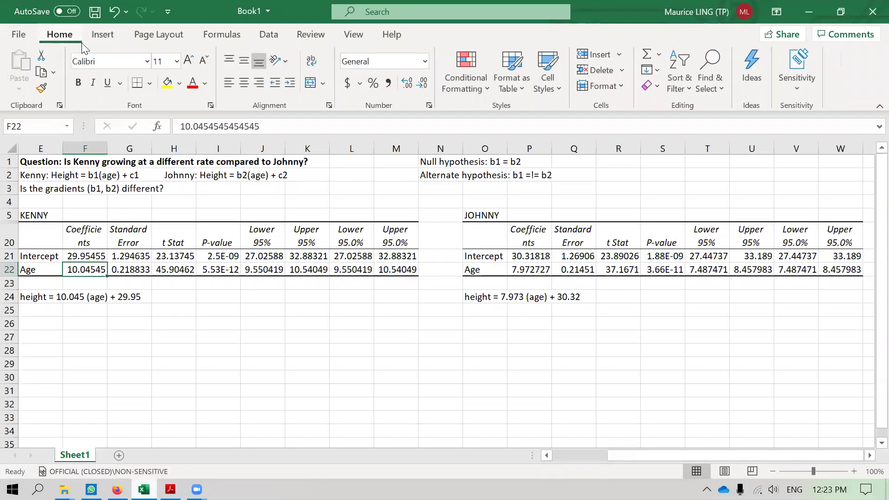
left_click(168, 84)
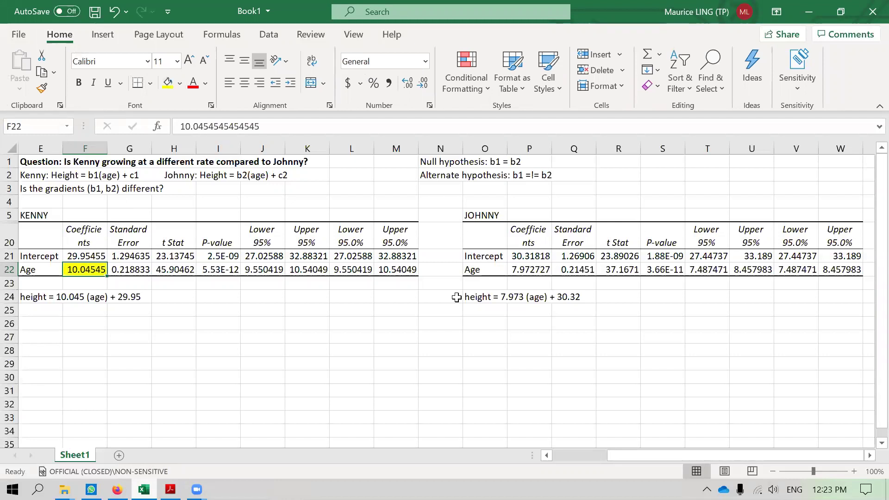
left_click(531, 268)
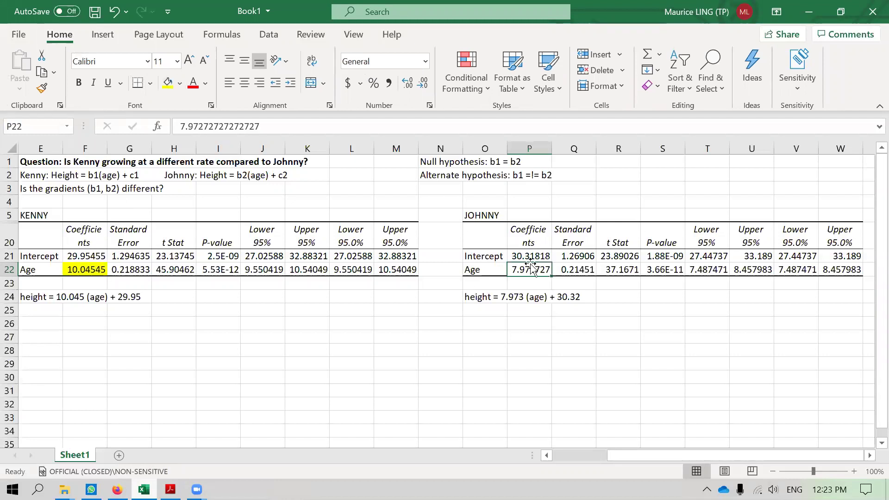
left_click(168, 84)
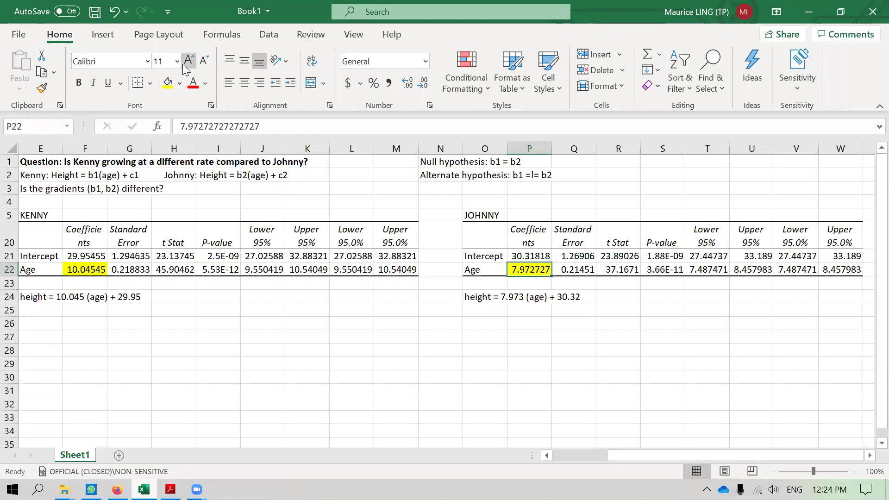
- Fill the Age standard errors in G22 and Q22 light blue
left_click(139, 270)
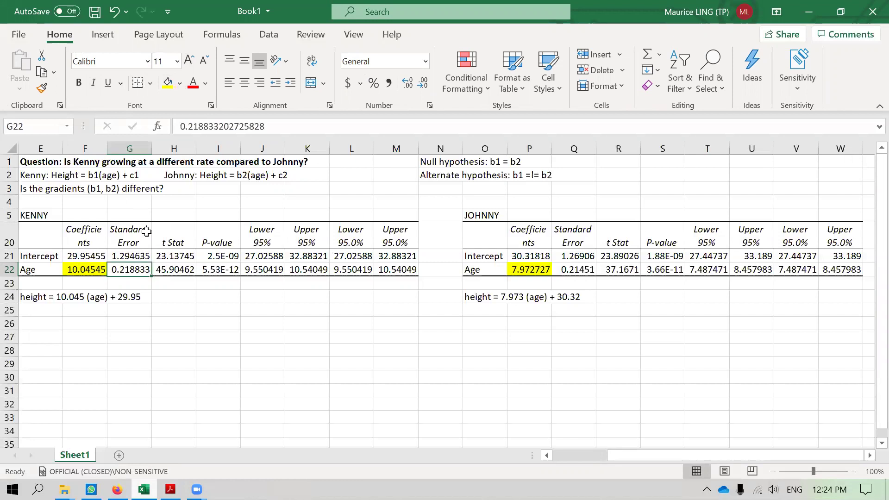
left_click(180, 84)
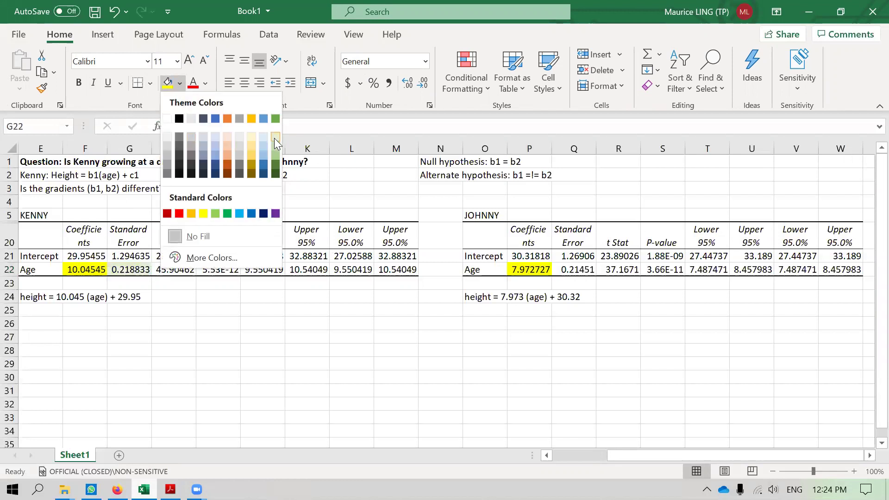
left_click(259, 144)
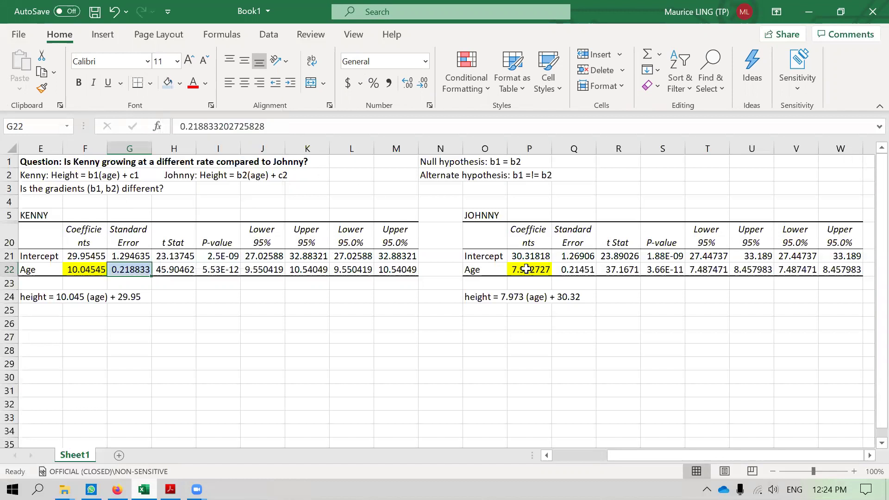
left_click(578, 268)
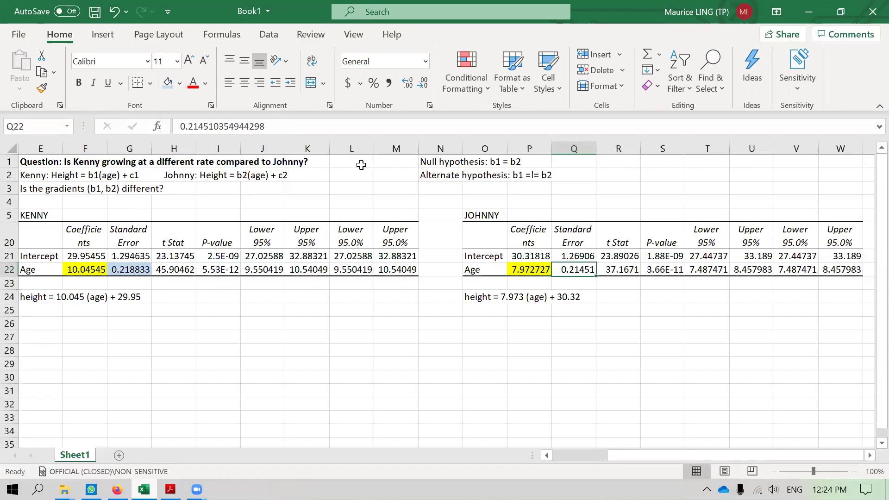
left_click(168, 83)
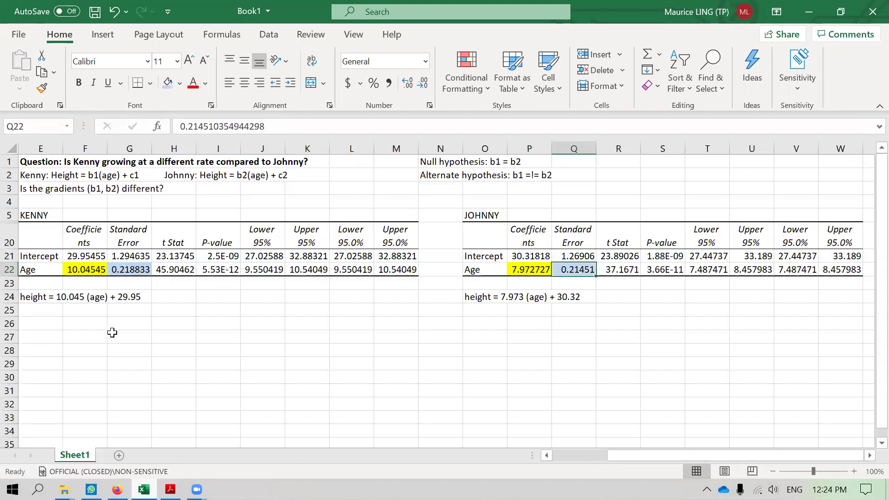
left_click(40, 323)
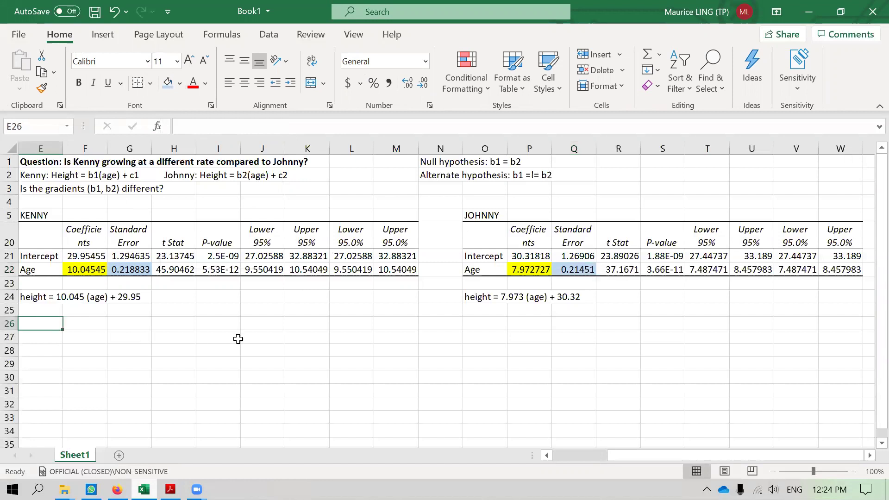
- Write 'Z = |b1 - b2| / sqrt(SEb1 ^2 + SEb2 ^ 2)' as text in E26
type("Z")
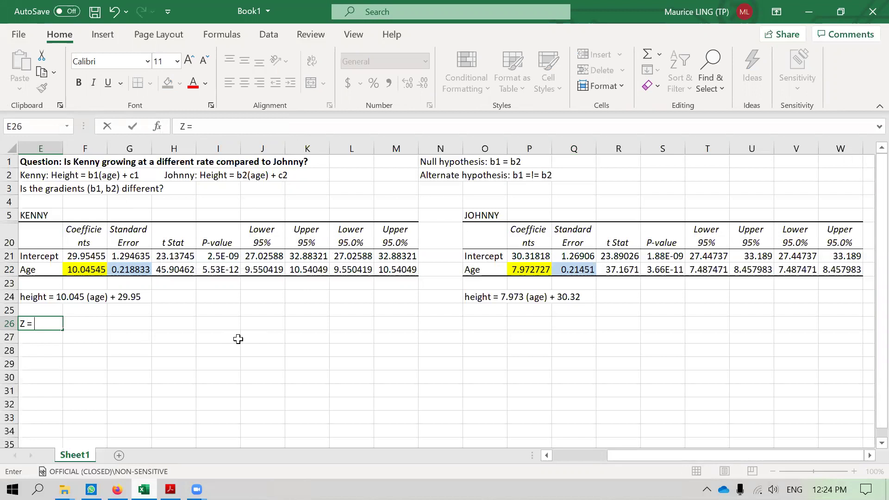
type(" = |b1 - b2\\")
key("BackSpace")
type("| / sqrt(")
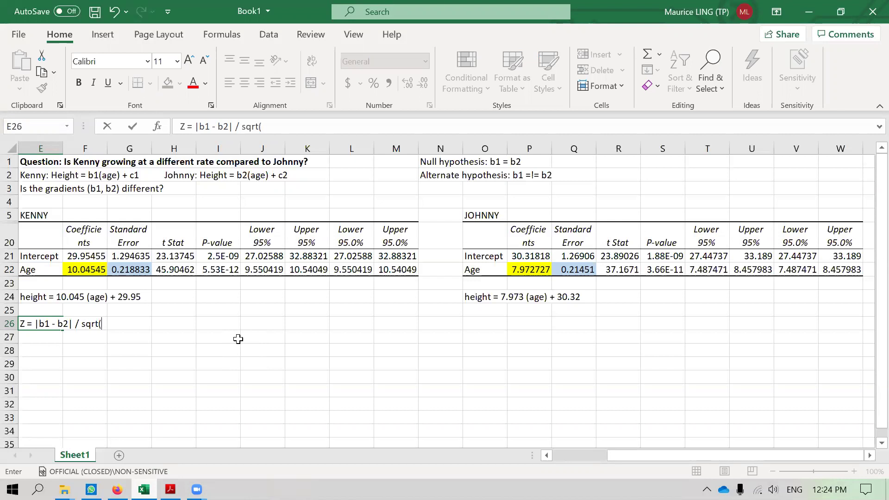
type("SEb1 ^2 + SEb2")
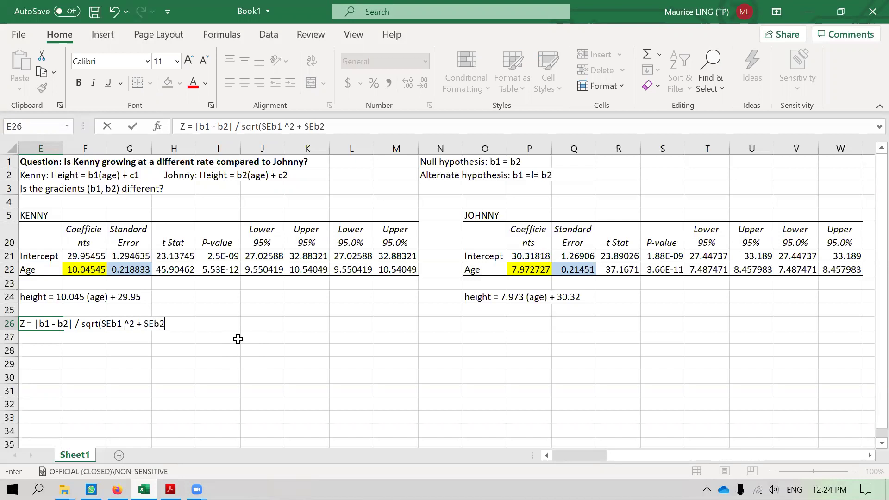
type(" ^ 2")
left_click(131, 323)
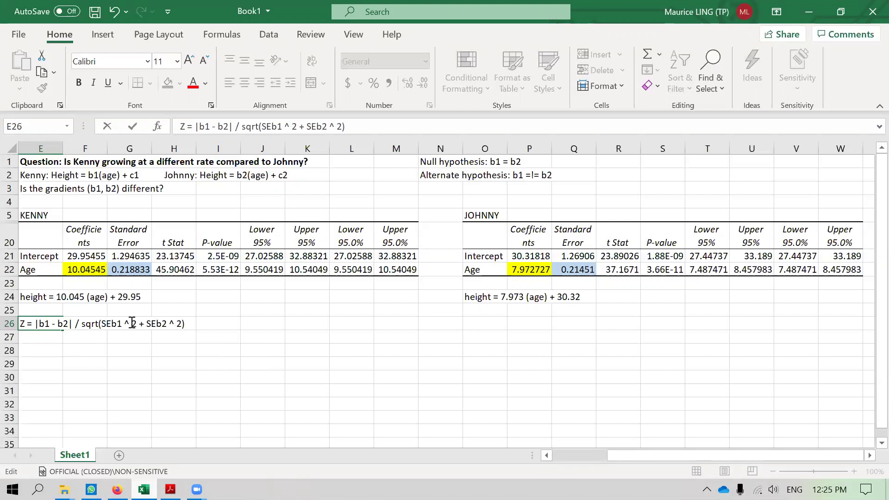
key("Return")
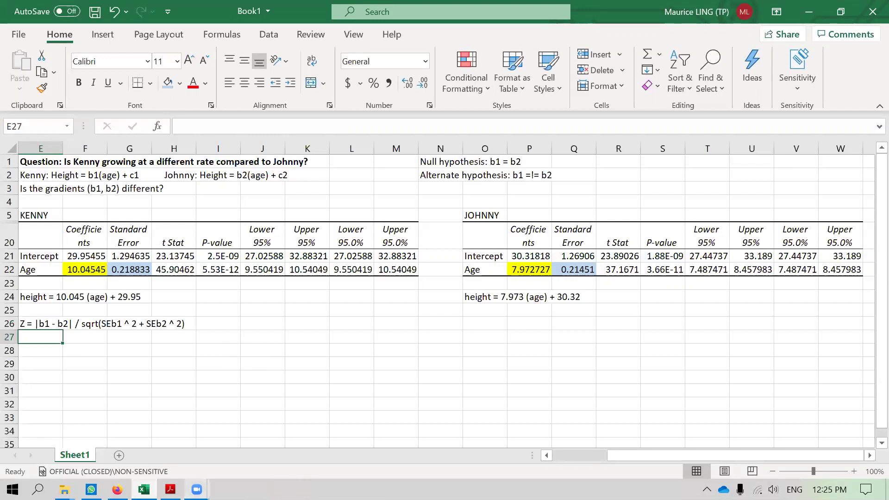
- Scroll paternoster1998.pdf to the Applications worked example ending at z = 1.40
key("alt+Tab")
scroll(212, 305, "down", 10)
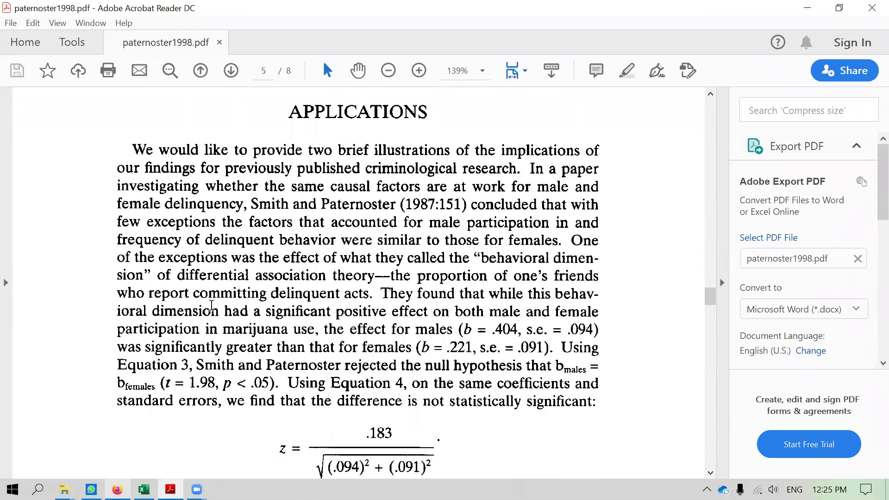
scroll(212, 305, "down", 4)
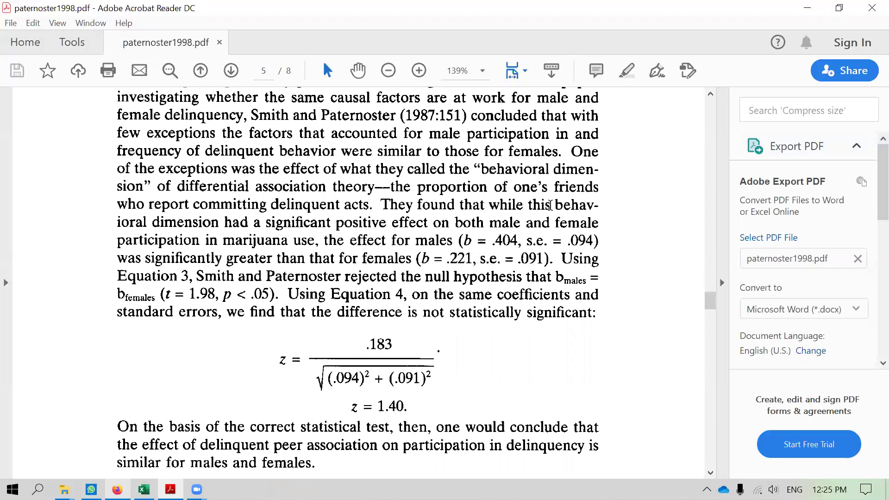
- Label row 28 with 'Z' in E28
left_click(807, 8)
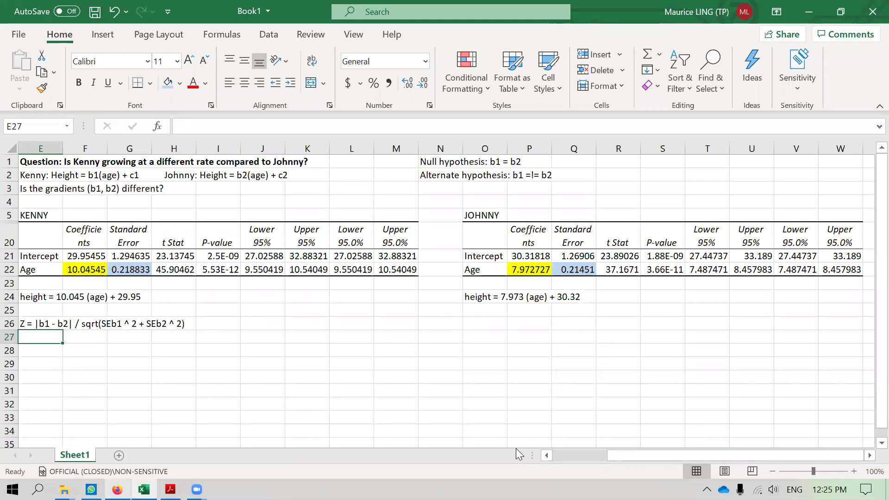
type("Z")
key("BackSpace")
key("BackSpace")
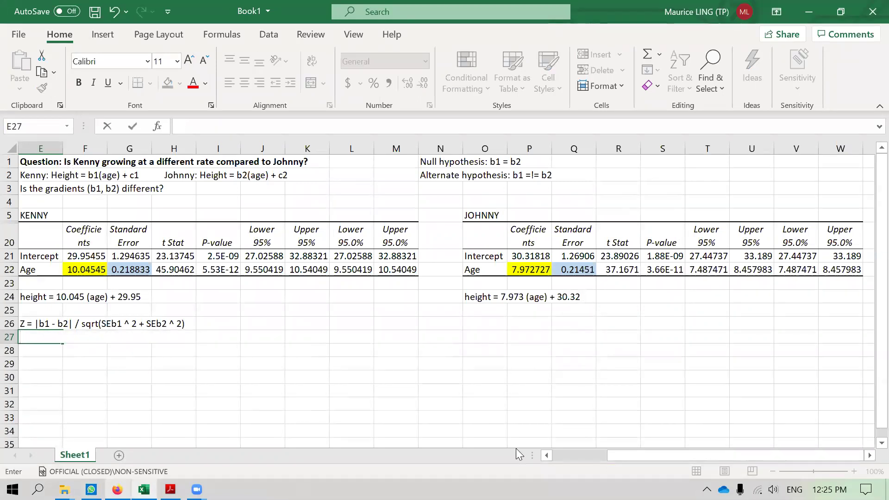
key("Return")
type("Z")
key("Tab")
- In F28, start the Z formula with the absolute difference abs(F22-P22)
type("=")
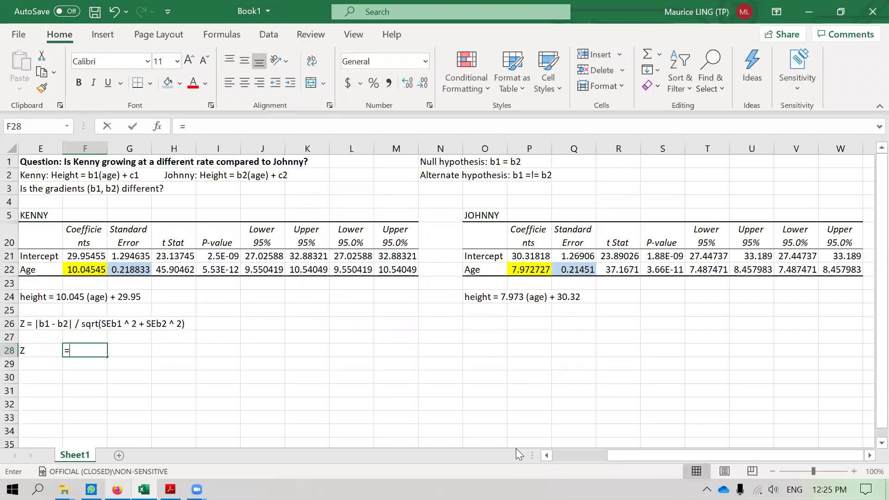
type("abs()")
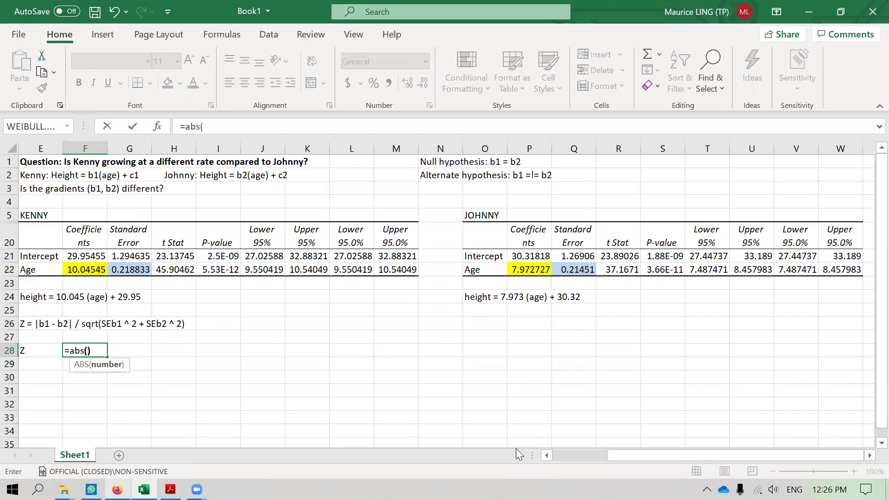
type("/")
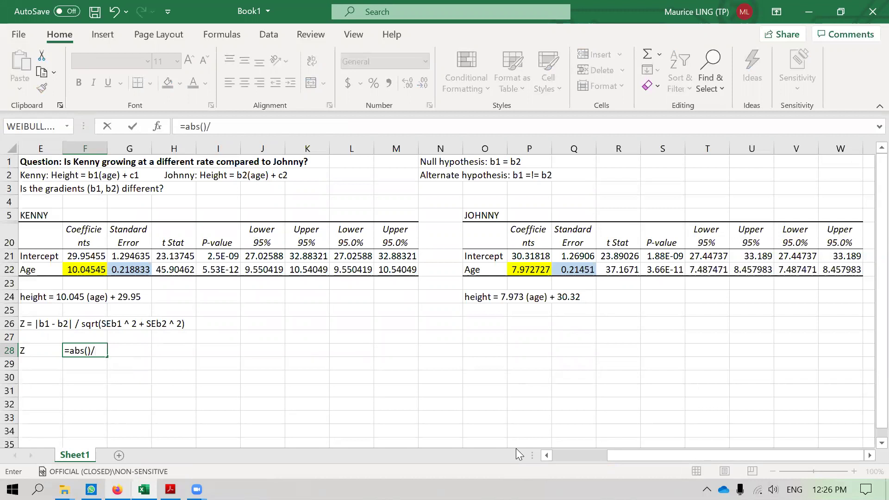
type("sqr")
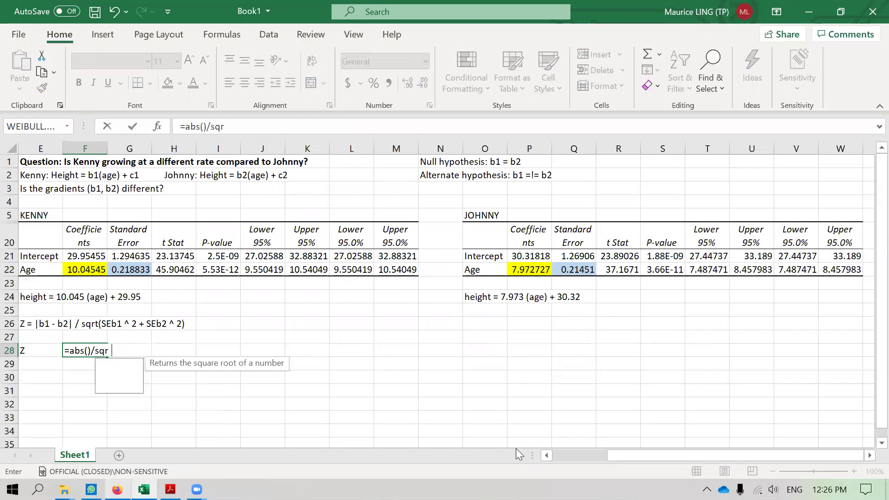
type("t()")
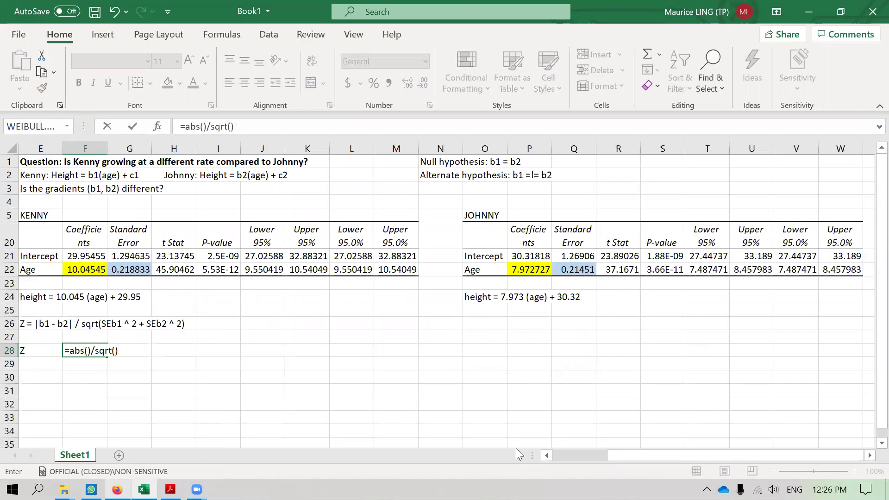
left_click(87, 350)
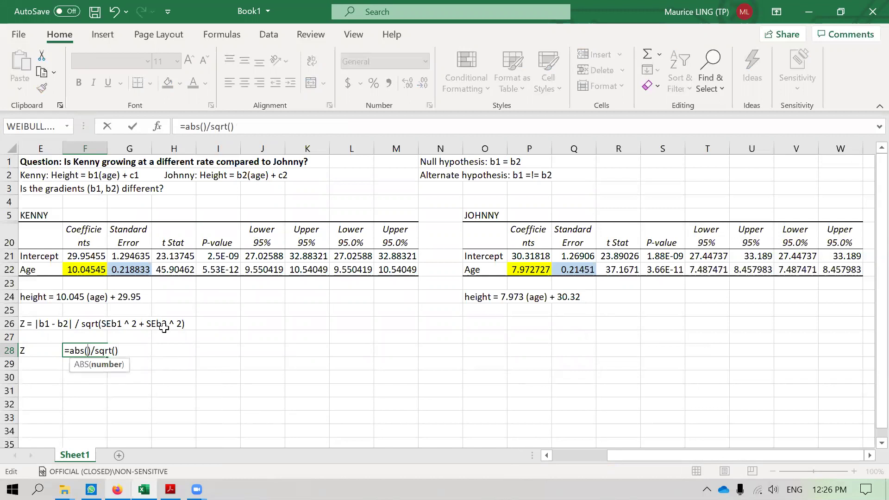
left_click(91, 269)
type("-")
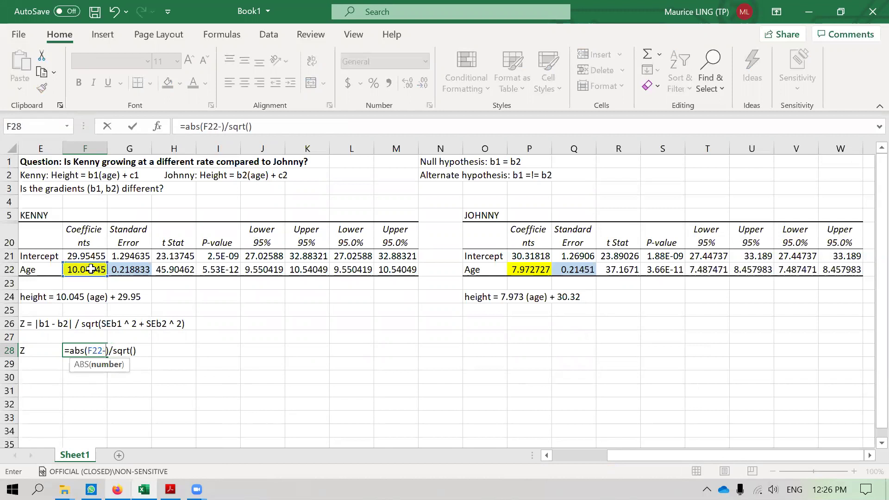
left_click(509, 269)
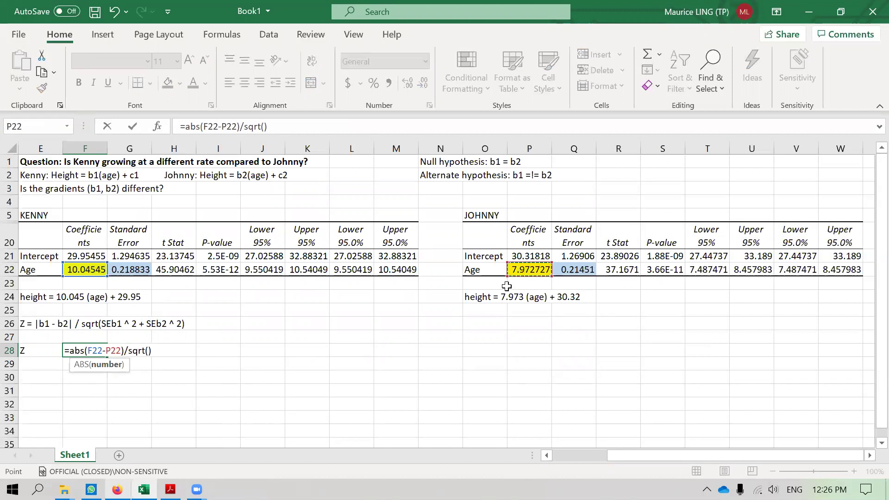
- Complete the denominator sqrt(G22^2+Q22^2) so F28 returns Z = 6.763994
left_click(148, 351)
left_click(129, 270)
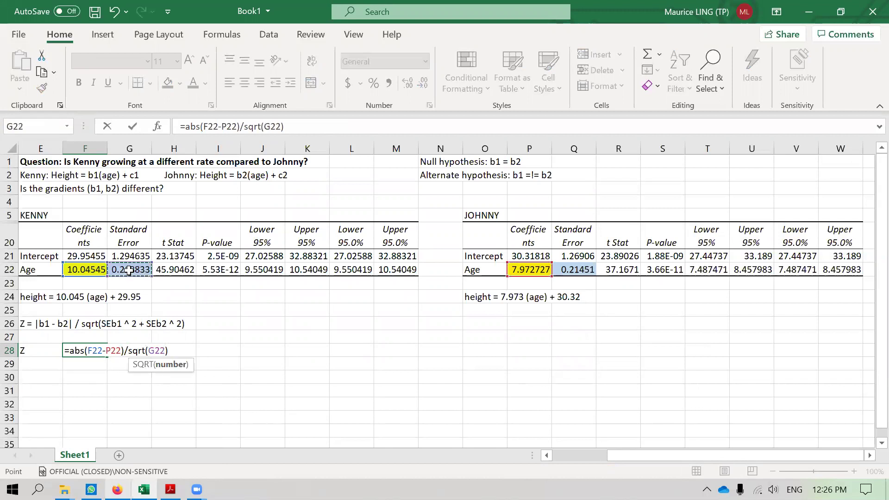
type("^2 ")
type("+")
key("shift+space")
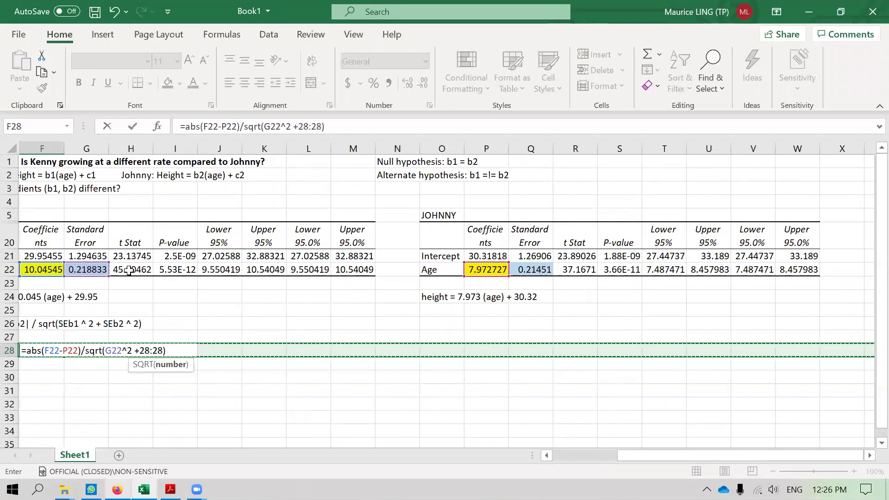
key("BackSpace")
key("BackSpace")
key("BackSpace")
key("BackSpace")
key("BackSpace")
key("BackSpace")
key("BackSpace")
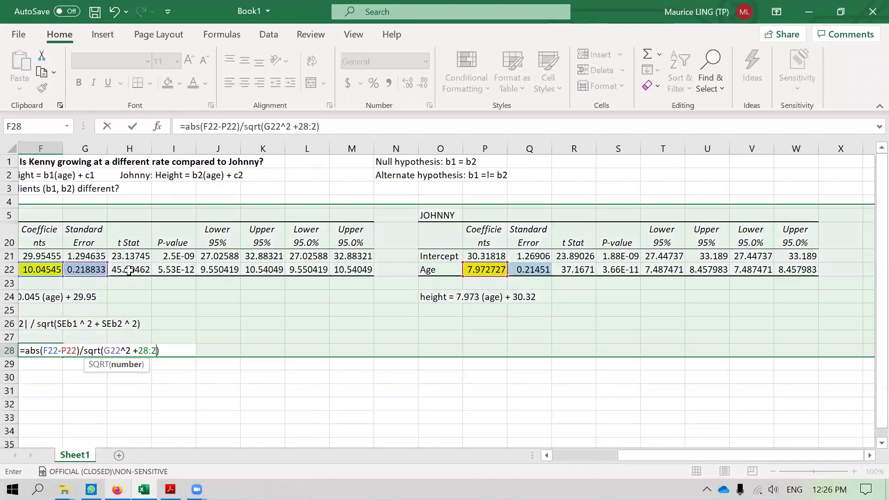
type("+")
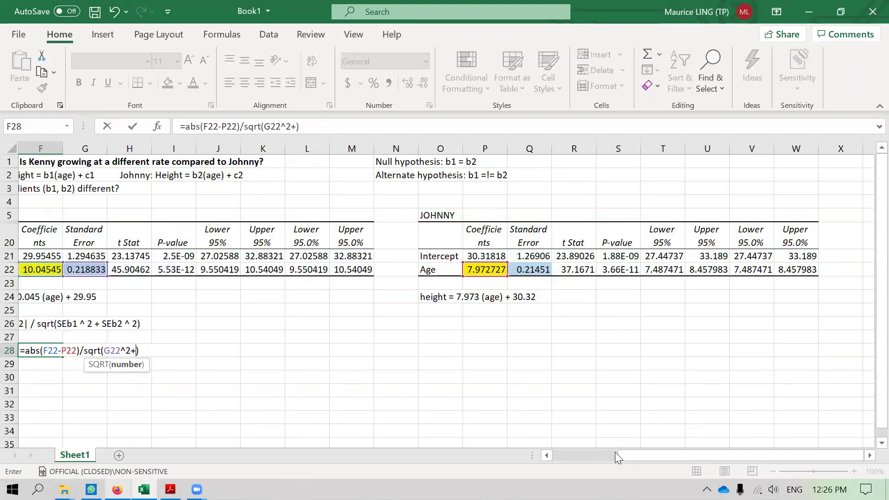
scroll(580, 456, "left", 2)
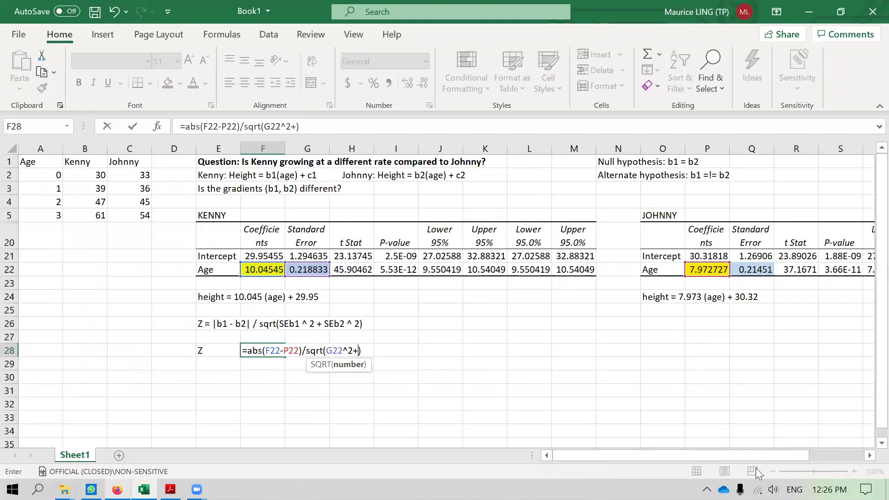
left_click_drag(759, 457, 810, 453)
left_click(583, 271)
type("^2")
key("Return")
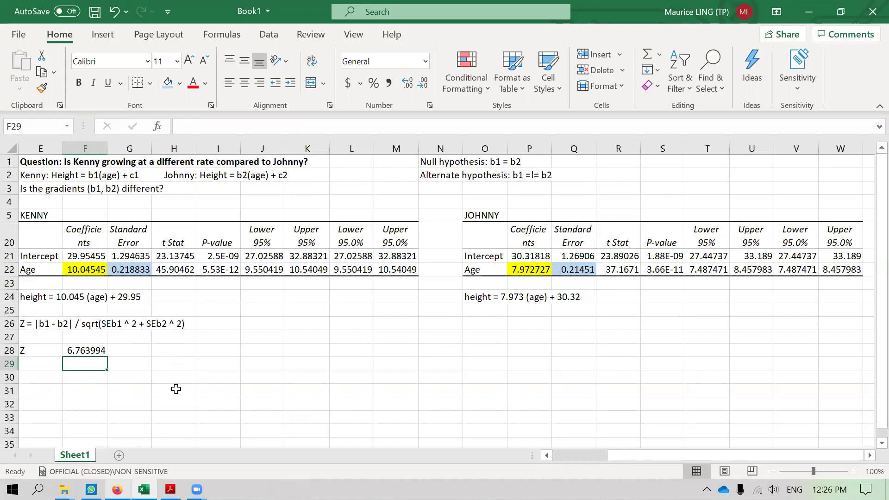
key("Left")
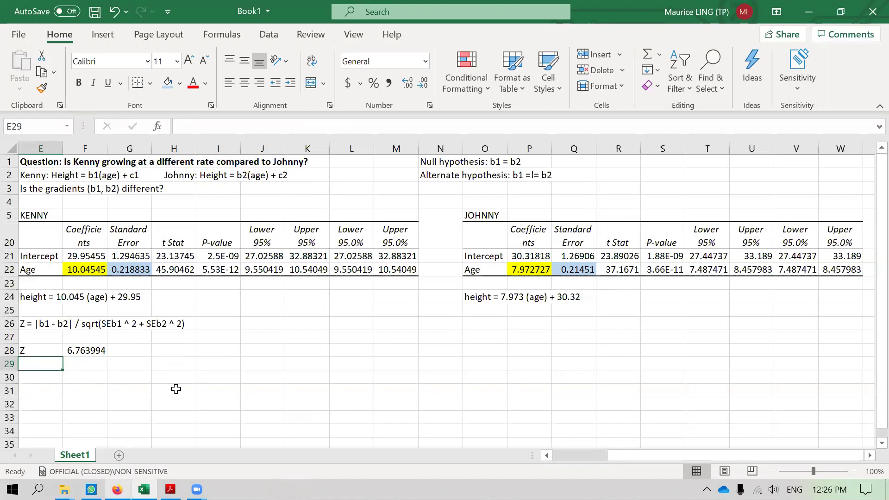
- Label E29 'p-value' and insert NORM.DIST in F29 with X set to F28
type("p-value")
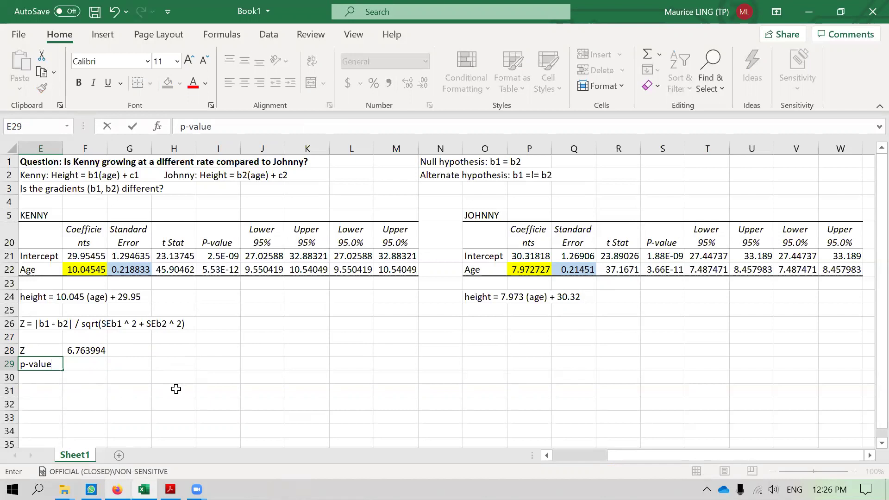
key("Tab")
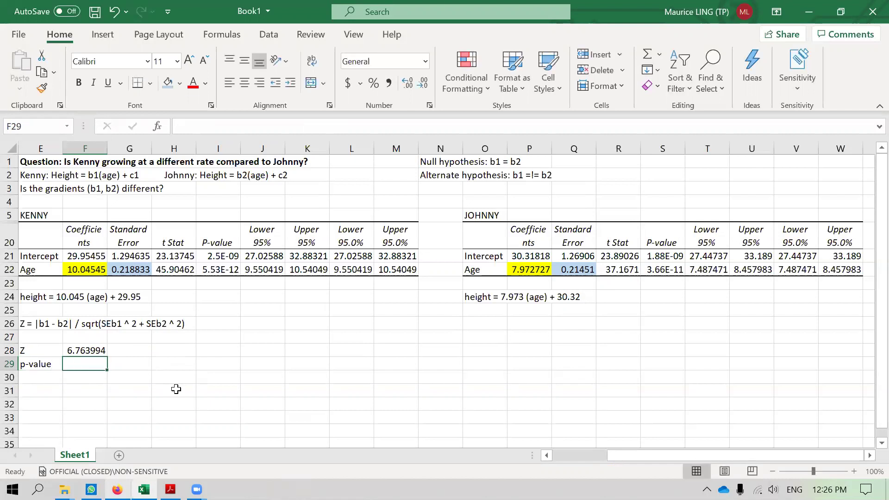
type("=nor")
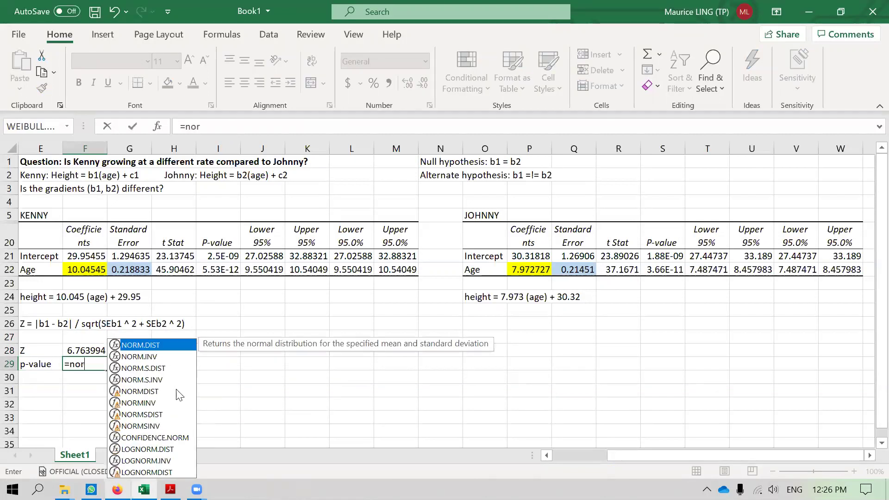
double_click(157, 346)
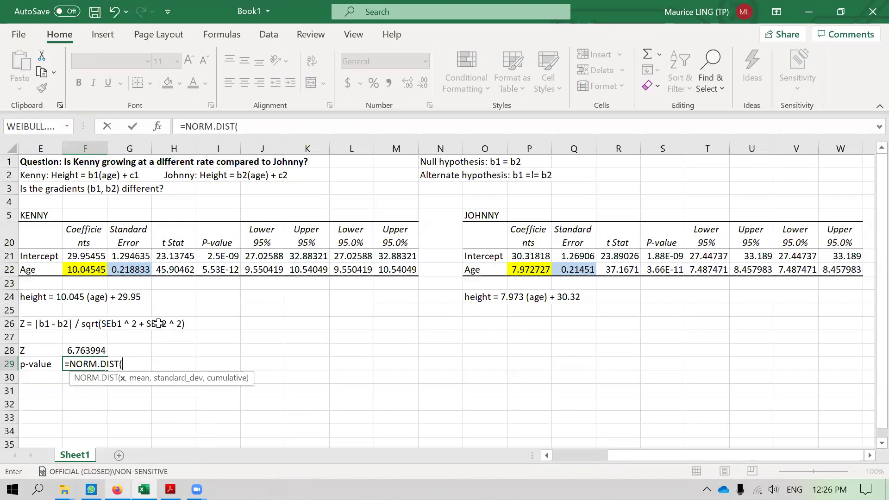
left_click(158, 129)
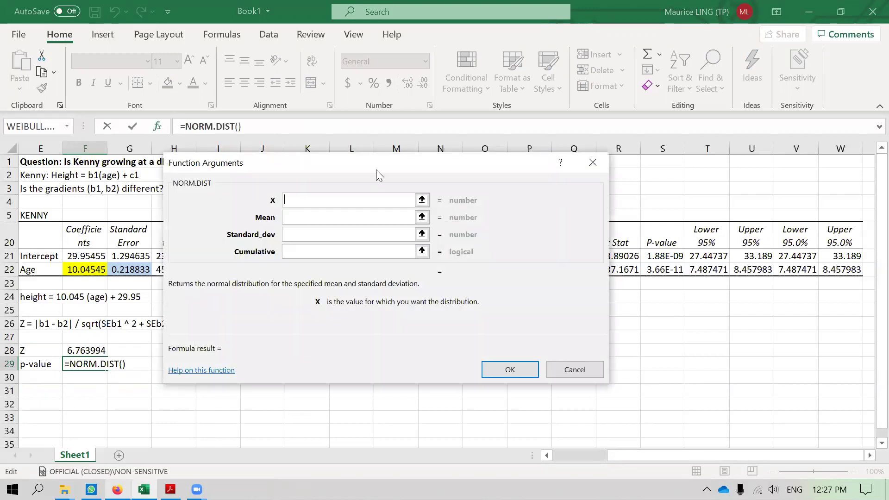
left_click_drag(406, 167, 495, 215)
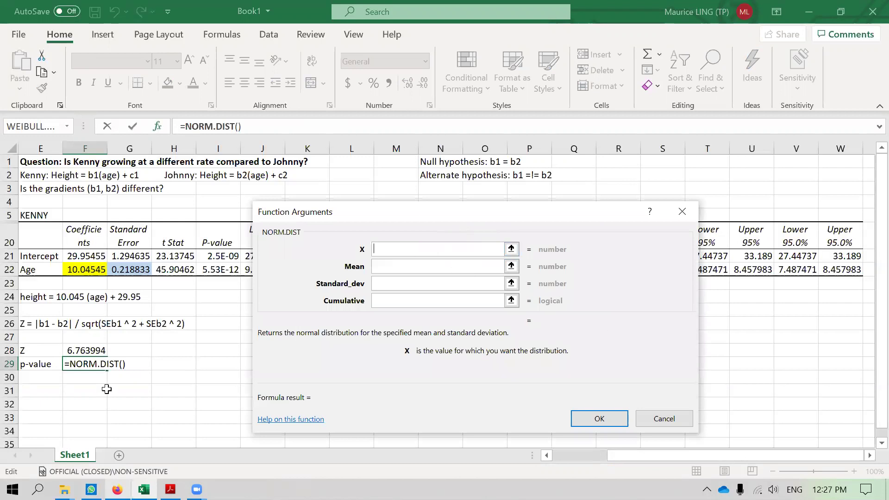
left_click(84, 352)
left_click(384, 268)
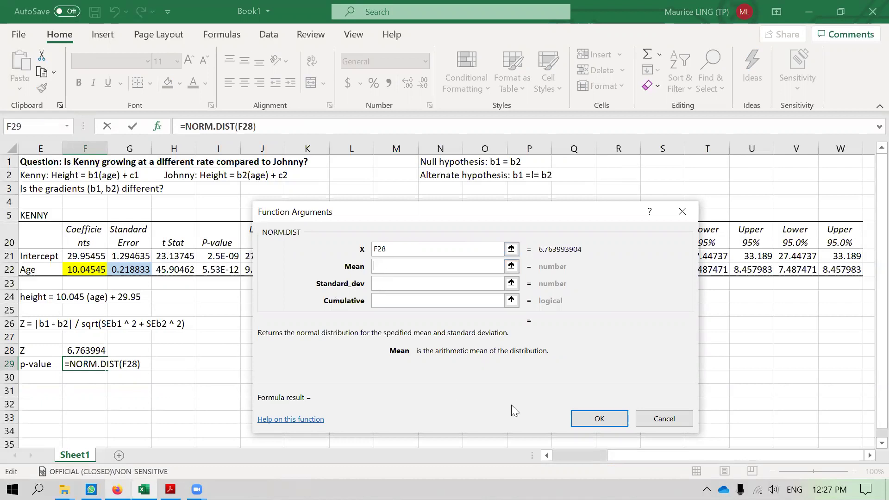
- Give NORM.DIST mean 0, standard deviation 1 and Cumulative TRUE
type("0")
key("Tab")
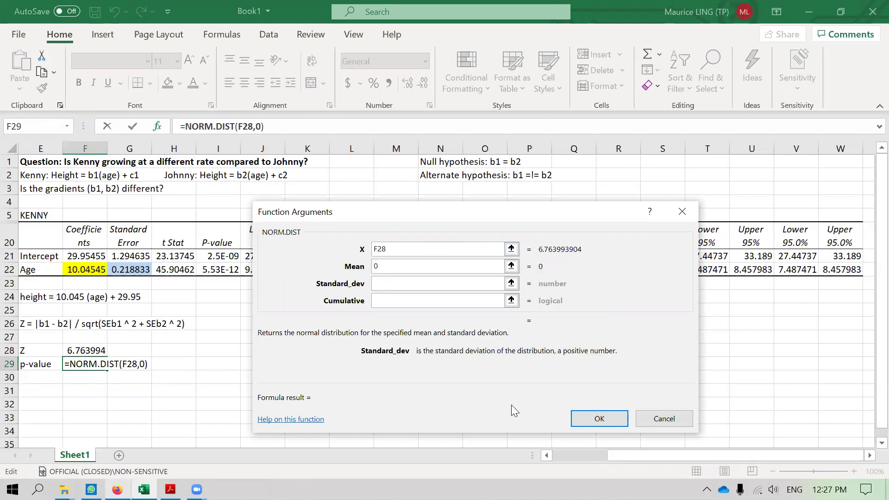
type("1")
key("Tab")
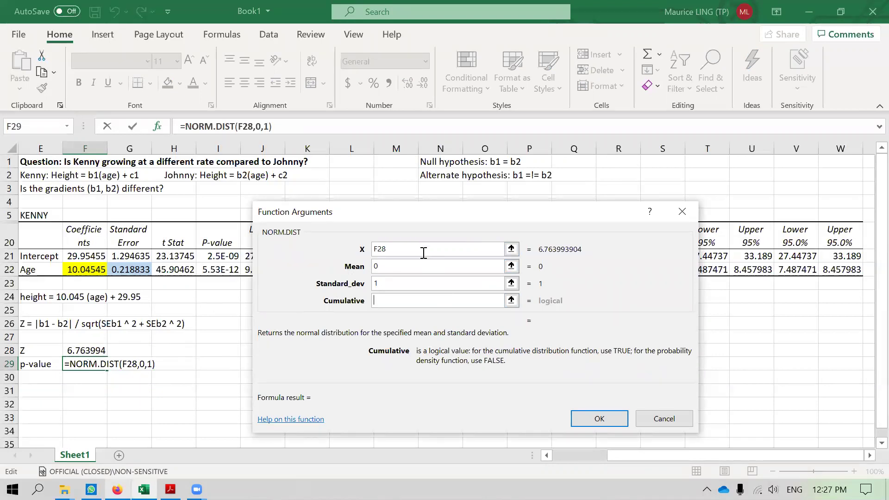
type("True")
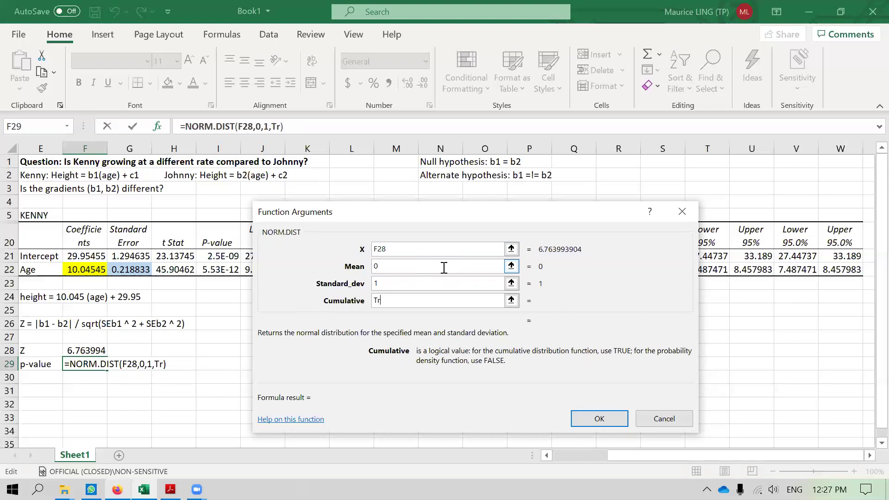
left_click(612, 421)
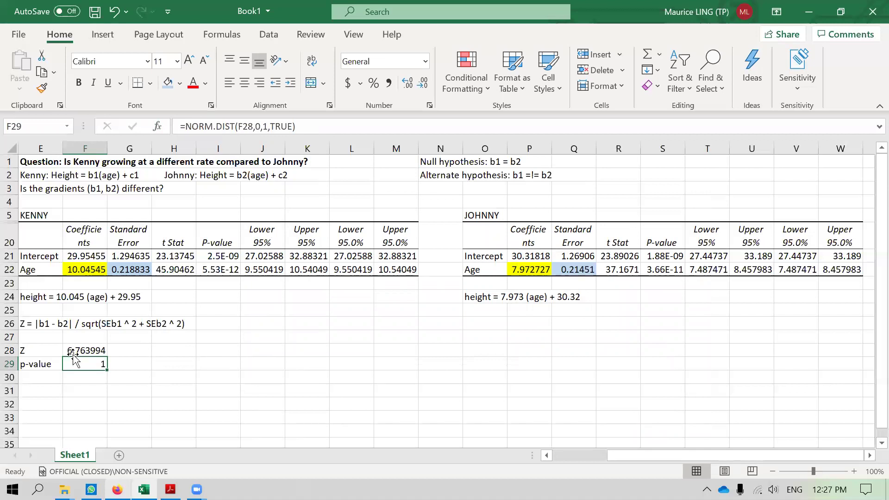
- Change F29 to =1-NORM.DIST(F28,0,1,TRUE), giving 6.71196E-12, and AutoFit column F
left_click(189, 130)
type("1-")
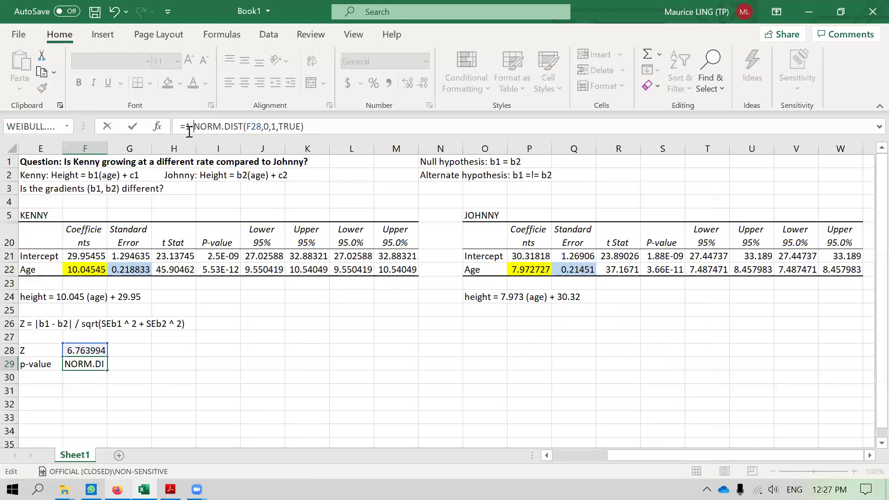
key("Return")
key("alt+h")
key("o")
key("i")
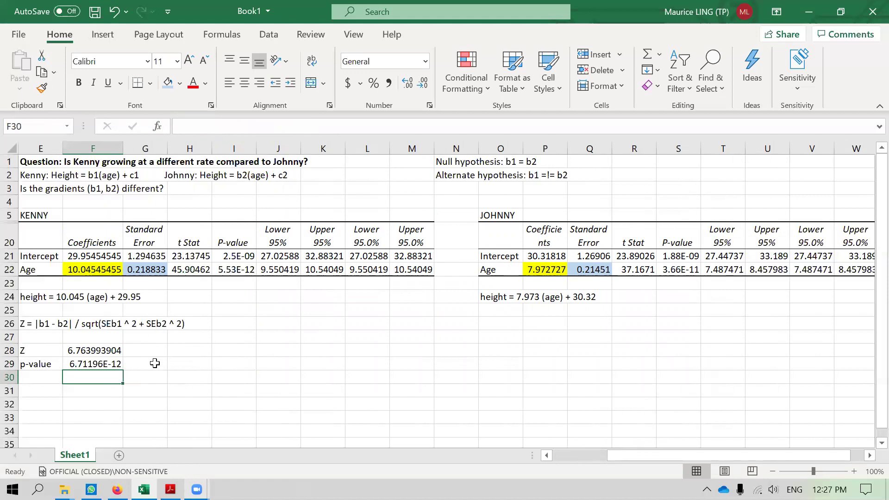
left_click(141, 362)
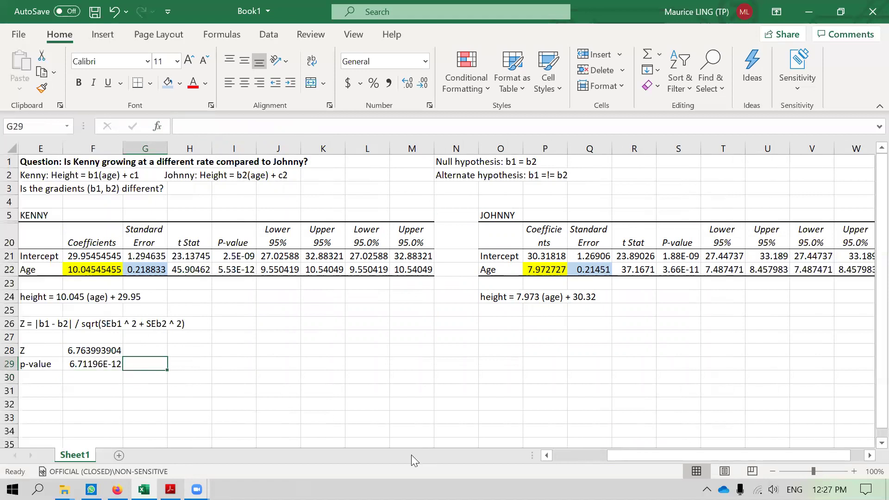
type("The l")
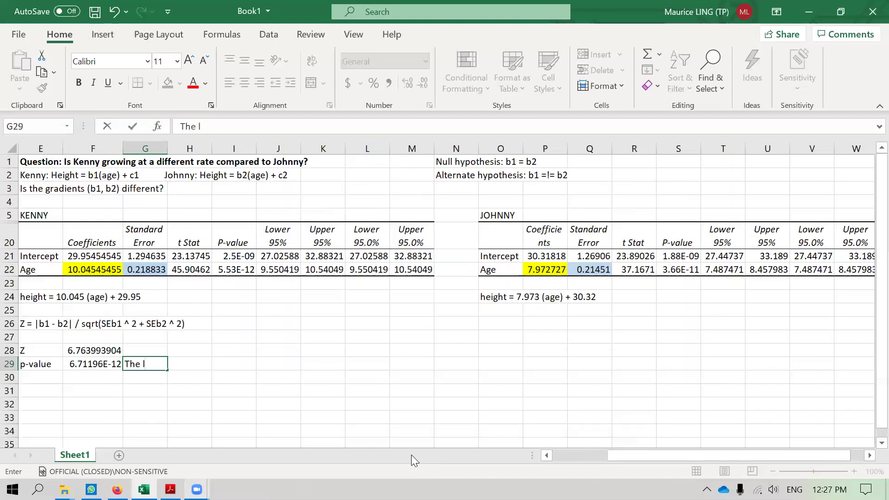
- In G29, note Kenny's growth rate equals Johnny's with probability 6.7E-12 (6.7 times in a trillion)
key("BackSpace")
type("probability that ")
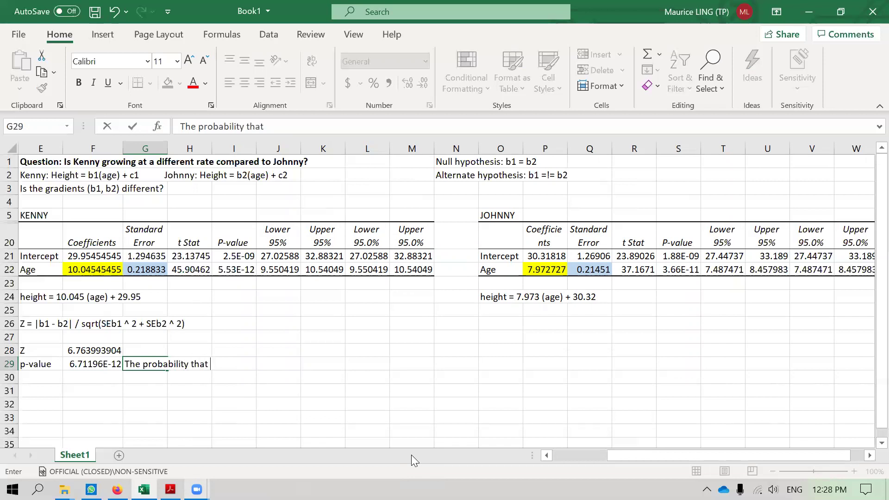
type("the growth rate")
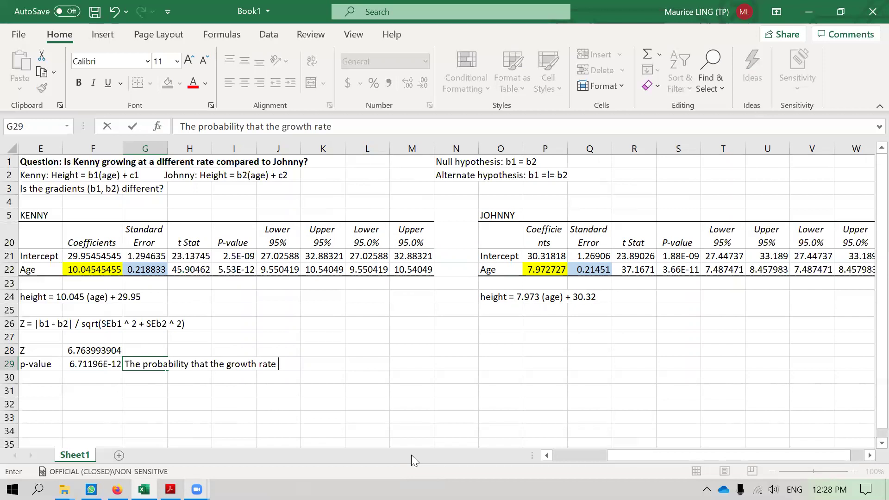
key("BackSpace")
key("BackSpace")
key("BackSpace")
key("BackSpace")
key("BackSpace")
key("BackSpace")
key("BackSpace")
key("BackSpace")
key("BackSpace")
key("BackSpace")
key("BackSpace")
key("BackSpace")
key("BackSpace")
key("BackSpace")
key("BackSpace")
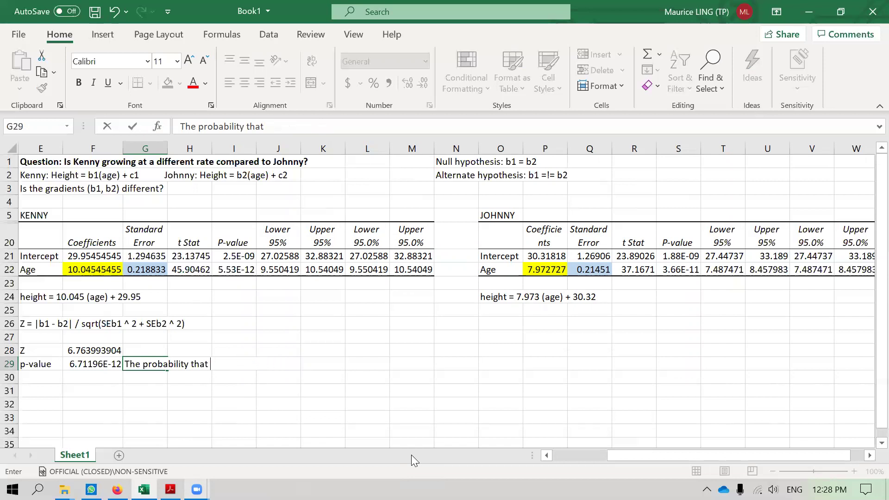
type("Kenny's growth")
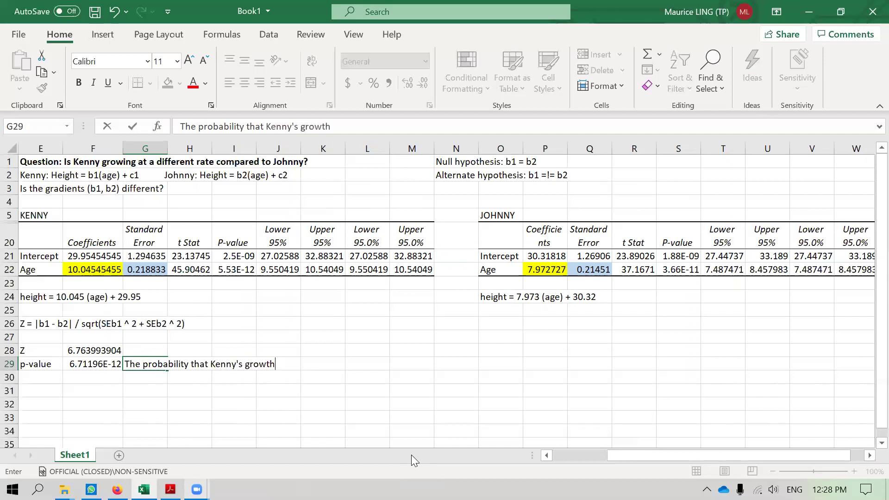
type(" rate = Johnny's growth rate ")
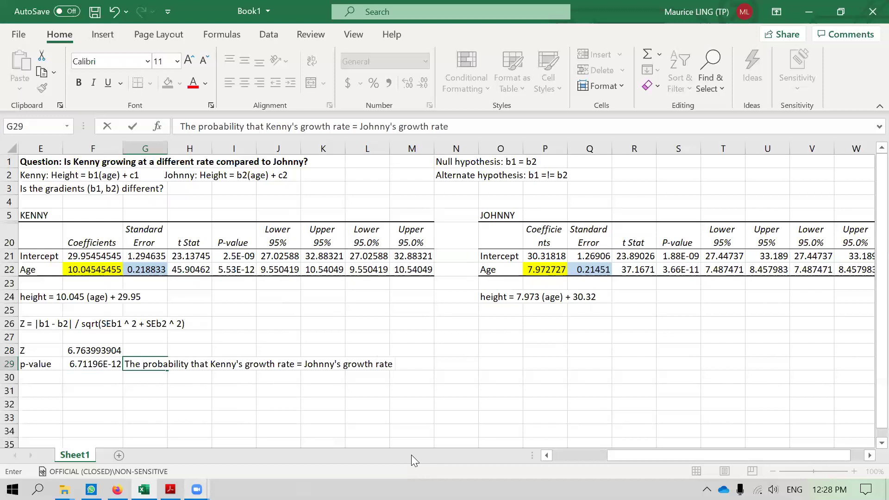
type("is 6.7E-12")
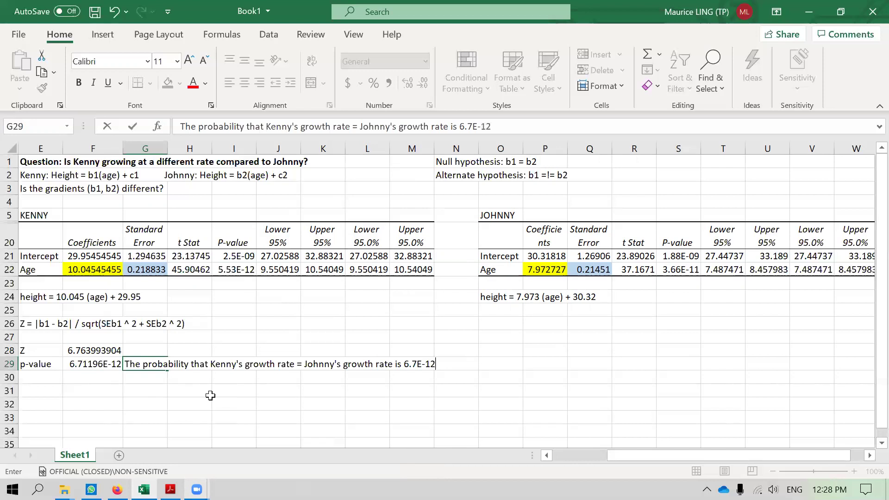
type(" (")
type("6.7 times")
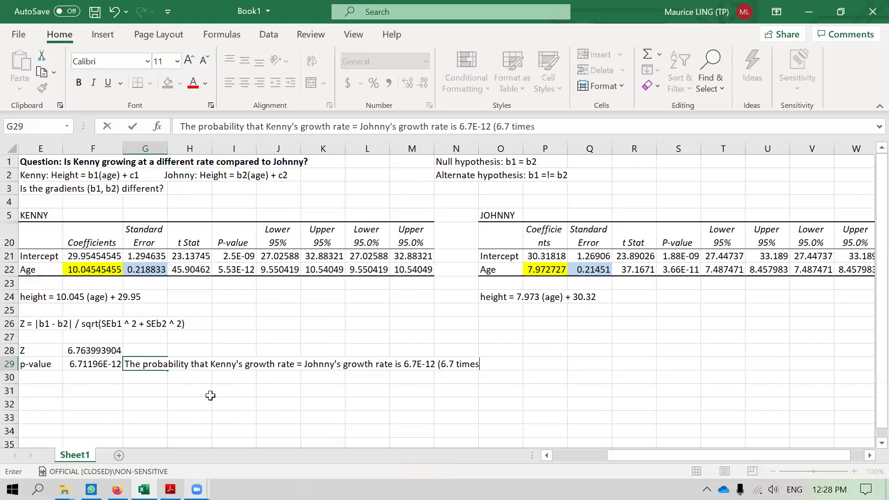
type(" in a trillion)")
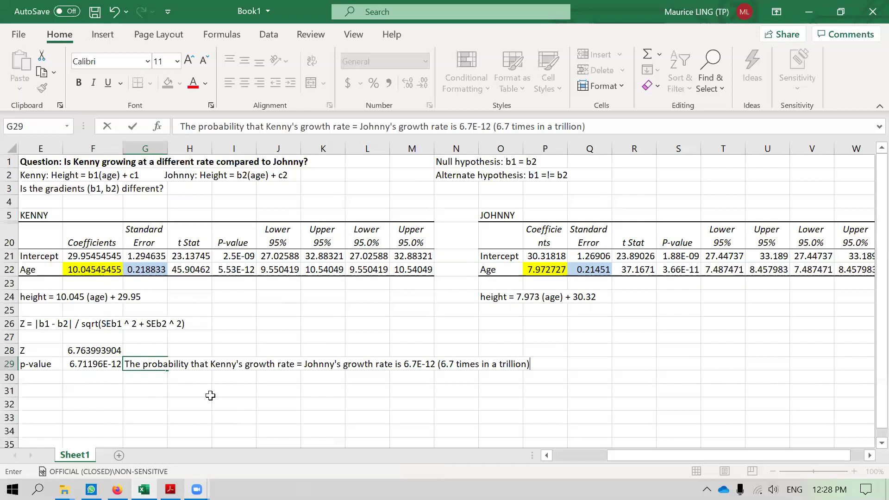
key("Return")
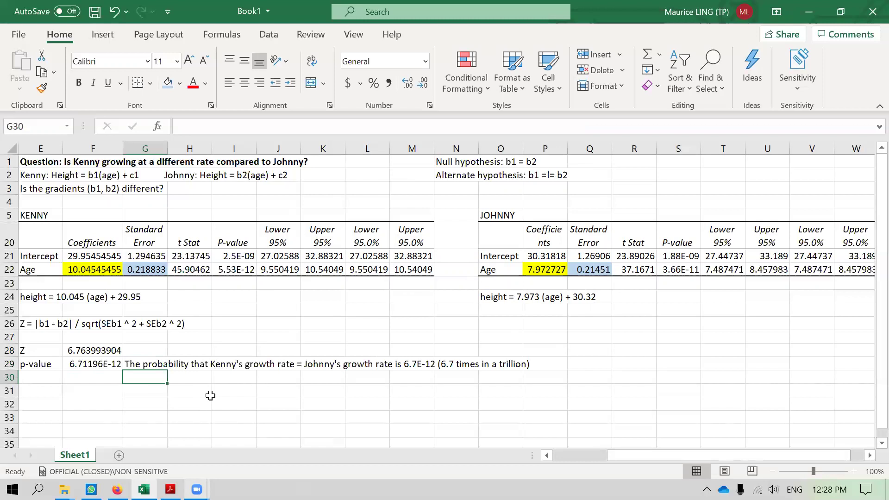
- Enter 'Reject null hypothesis; Accept alternate hypothesis' in G30
type("R")
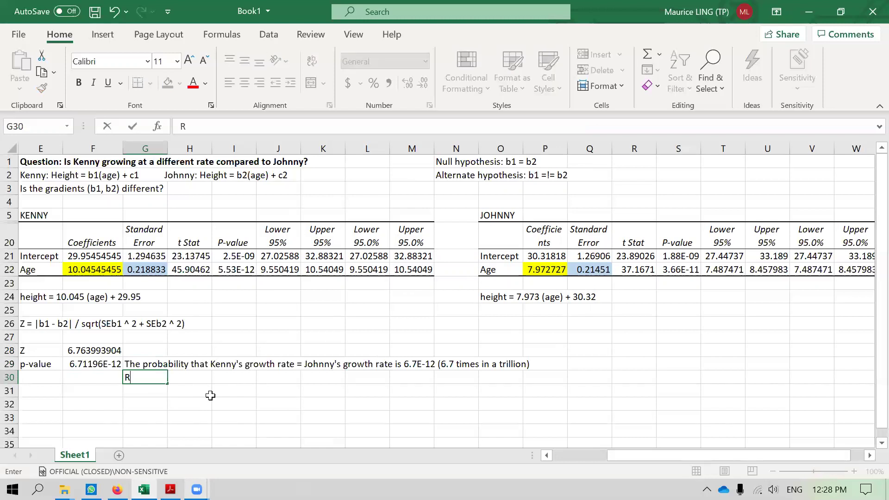
type("eject null hypothesis; Accept n")
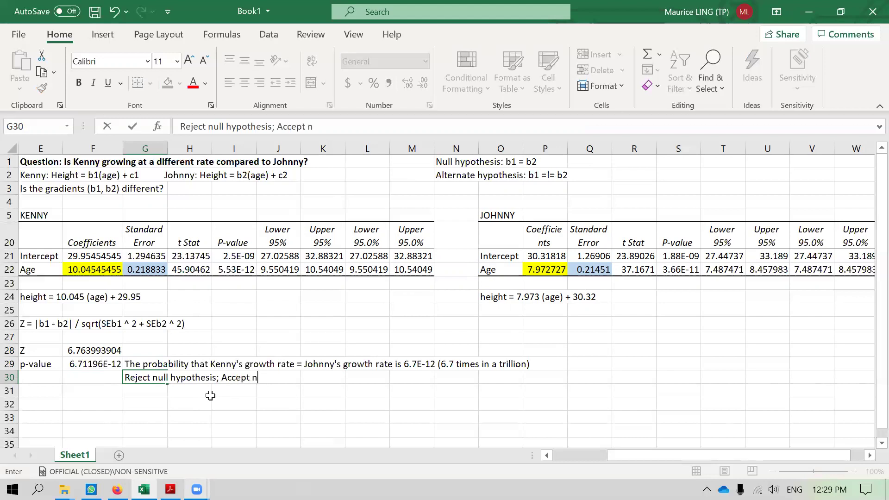
key("BackSpace")
type("alternat")
type("e hypo")
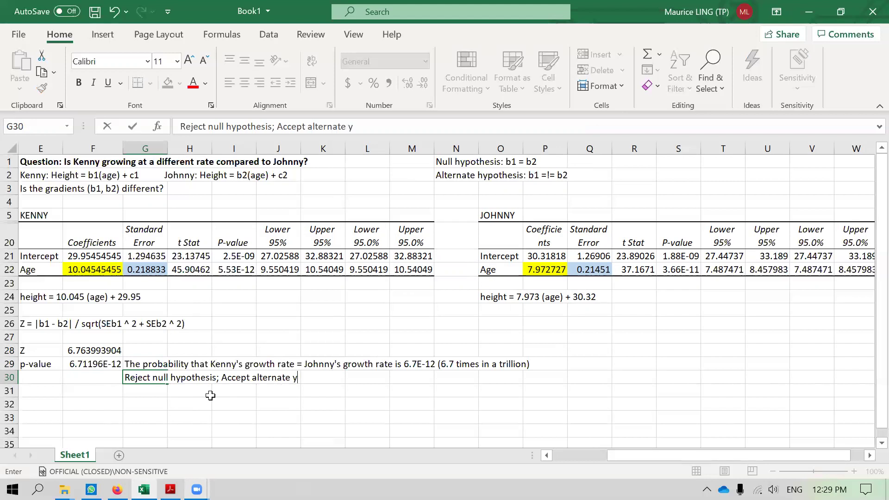
type("thesis")
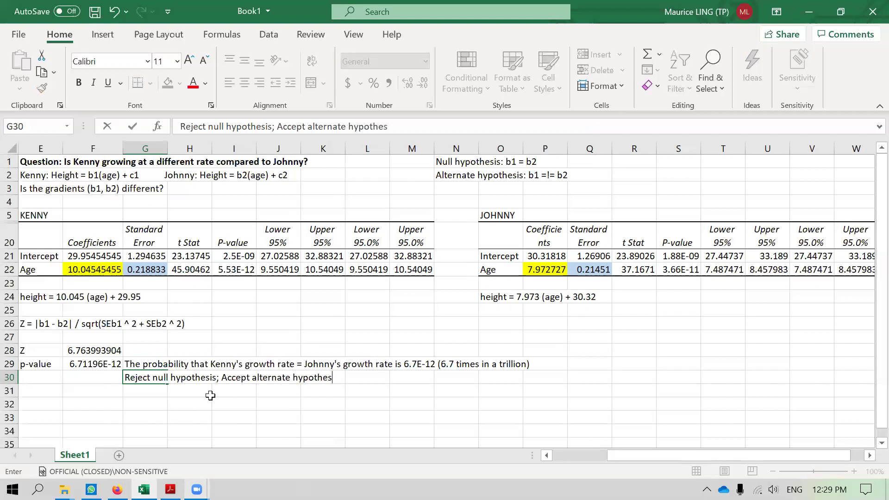
key("Return")
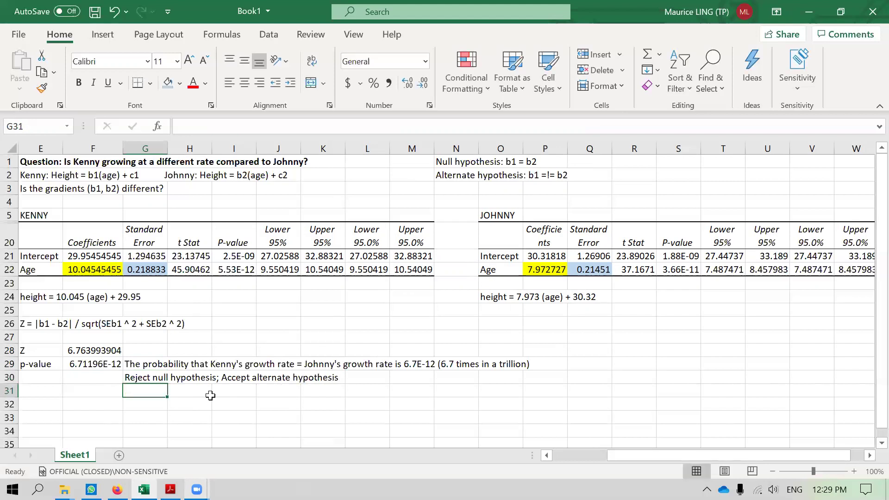
left_click(210, 394)
type("T")
key("BackSpace")
key("Return")
key("Up")
key("Left")
- In bold in G31, write 'Kenny's growth rate is NOT EQUALS to Johnny's growth rate'
key("ctrl+b")
type("Kenny'")
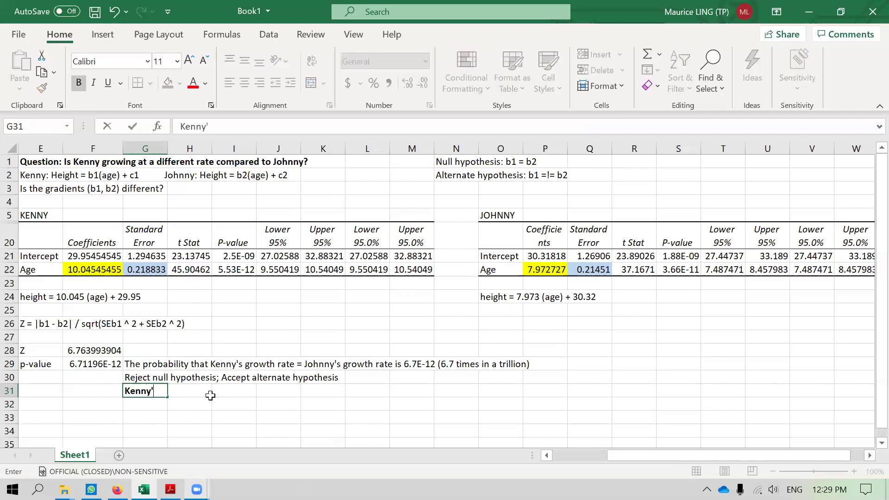
type("s growth rate")
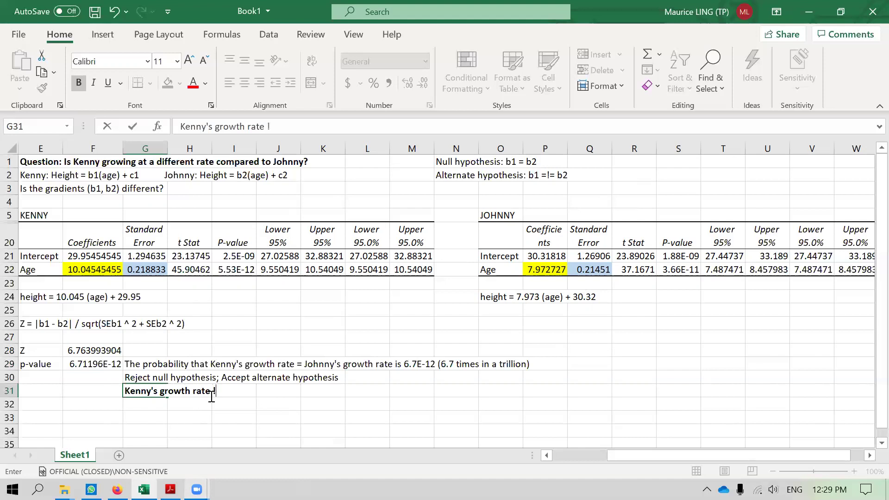
type(" +")
key("BackSpace")
type("=")
key("BackSpace")
type("is NOT EQUQ")
key("BackSpace")
type("ALS ")
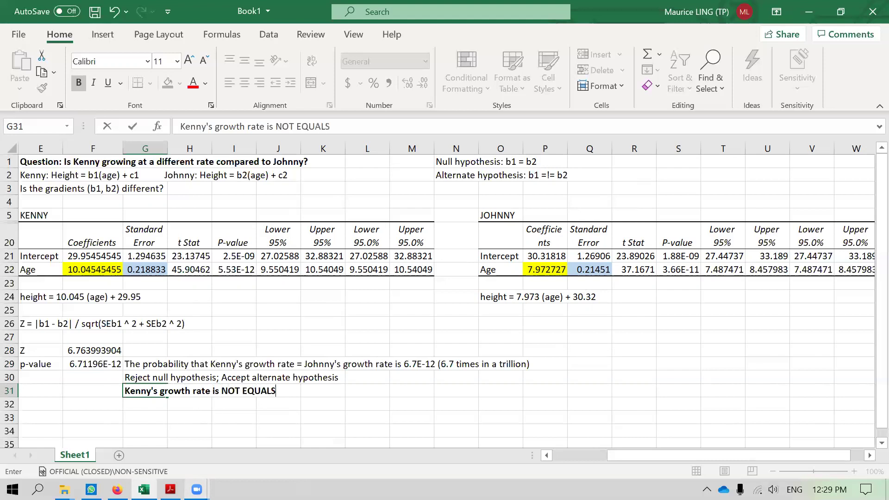
type("to John")
type("ny's g")
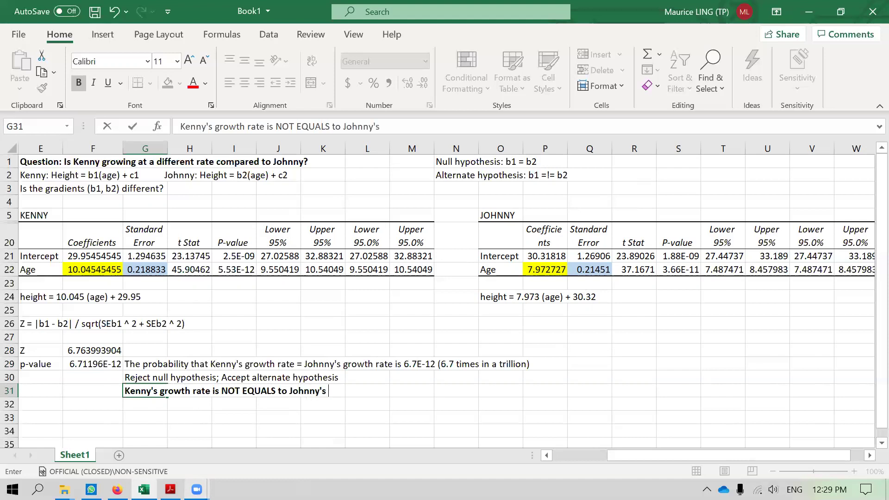
type("rowth rate")
key("Return")
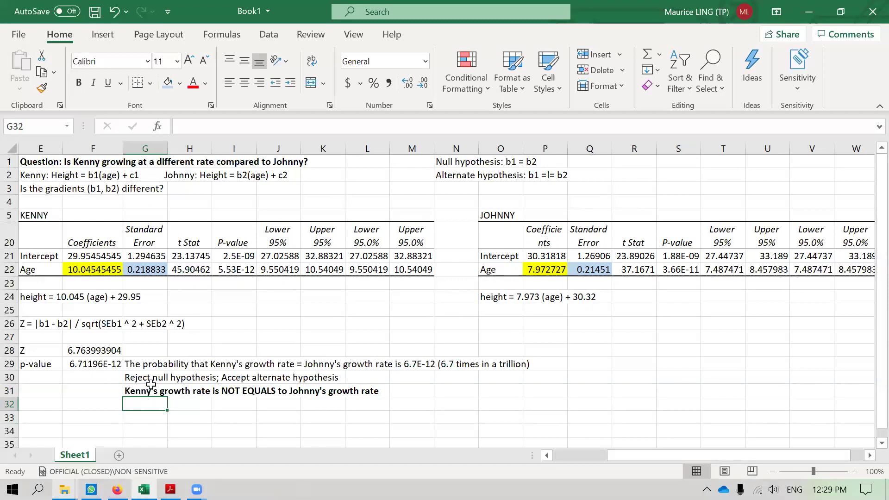
left_click(101, 256)
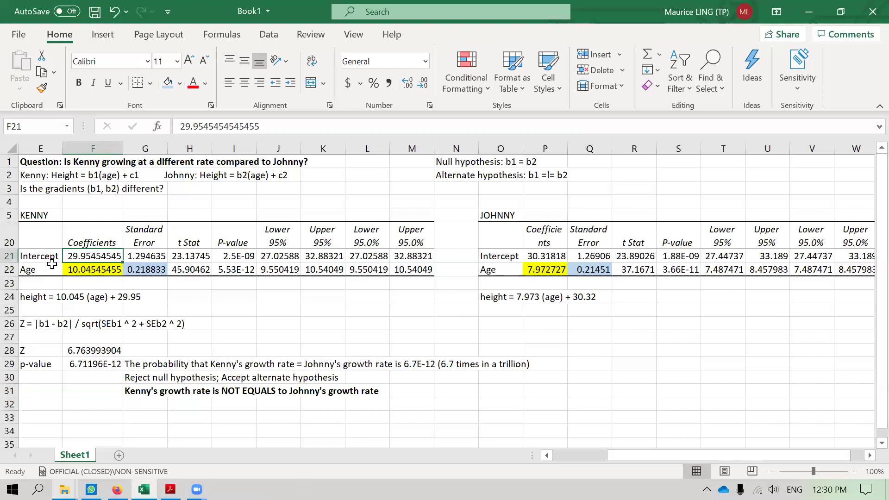
left_click(564, 258)
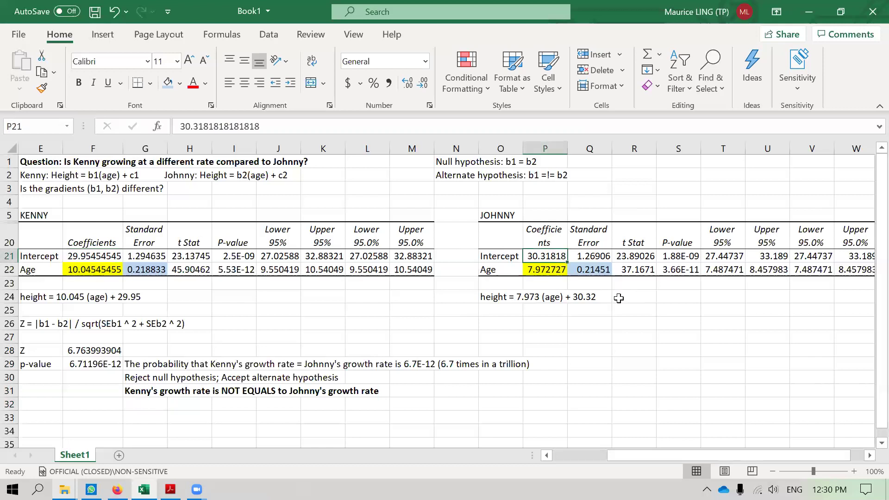